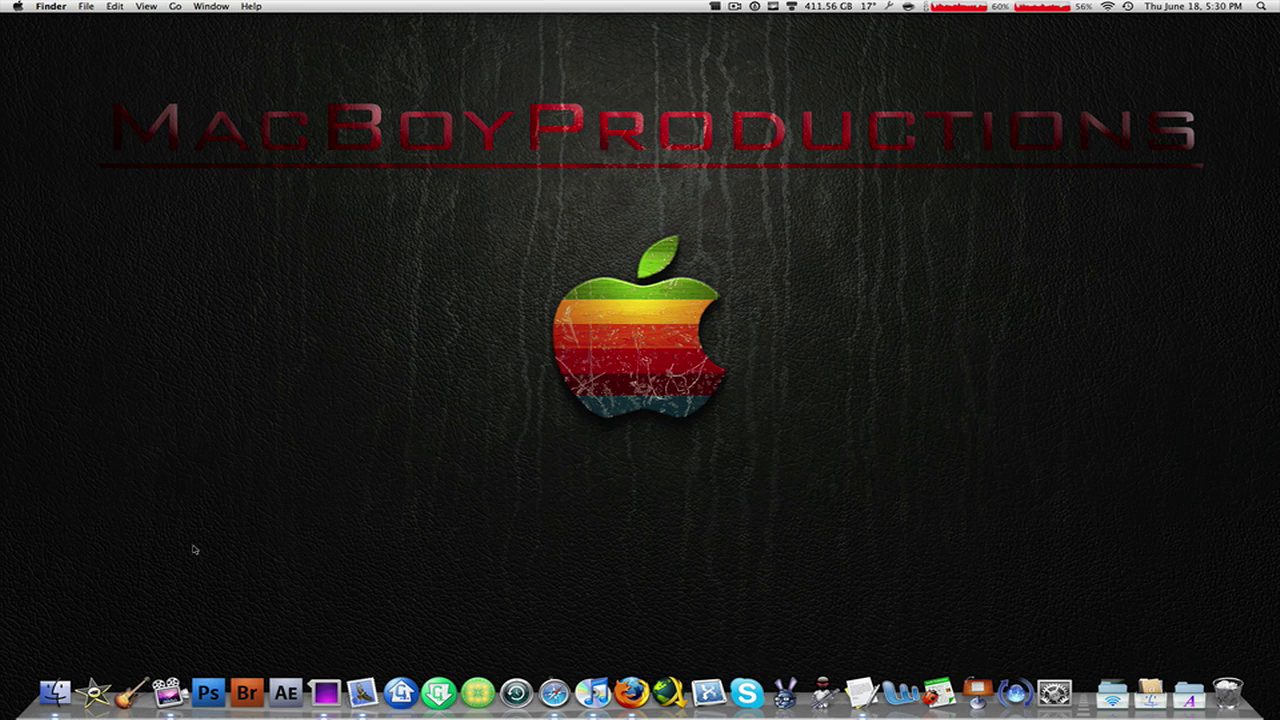
- Show the package contents of the GTA San Andreas app from Applications
{"action": "key", "text": "super+shift+a"}
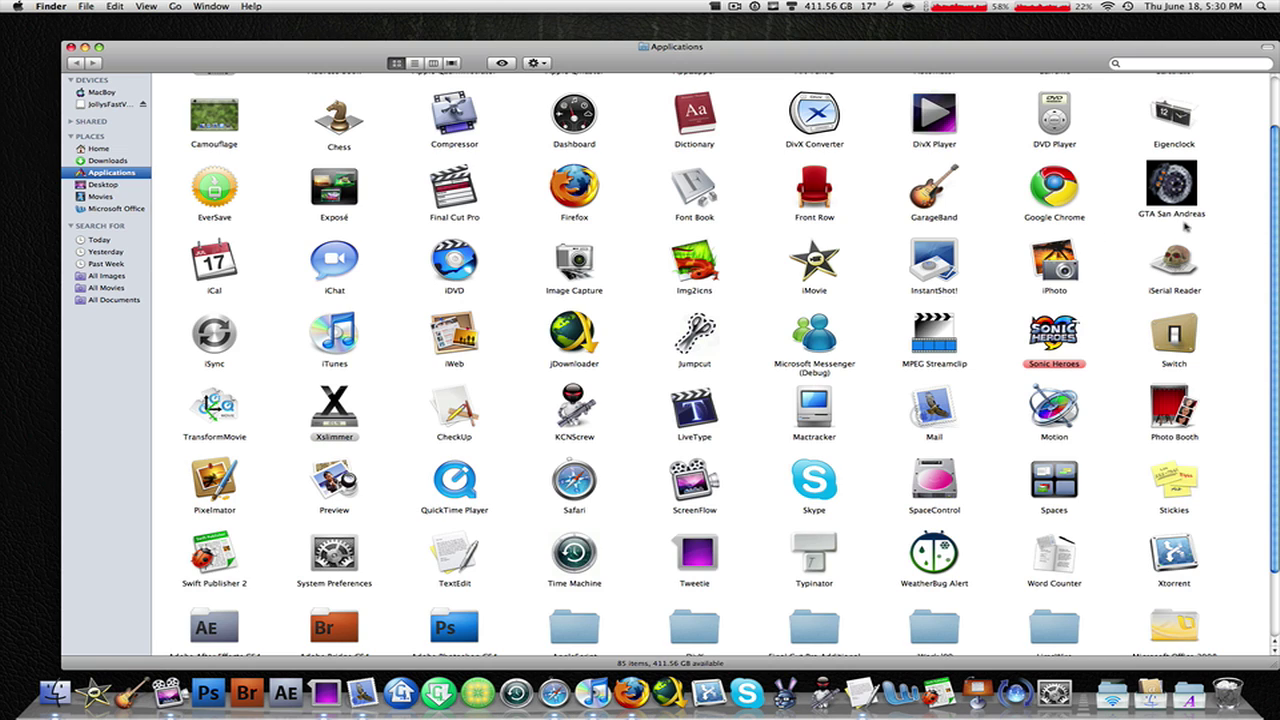
{"action": "right_click", "coordinate": [1168, 170]}
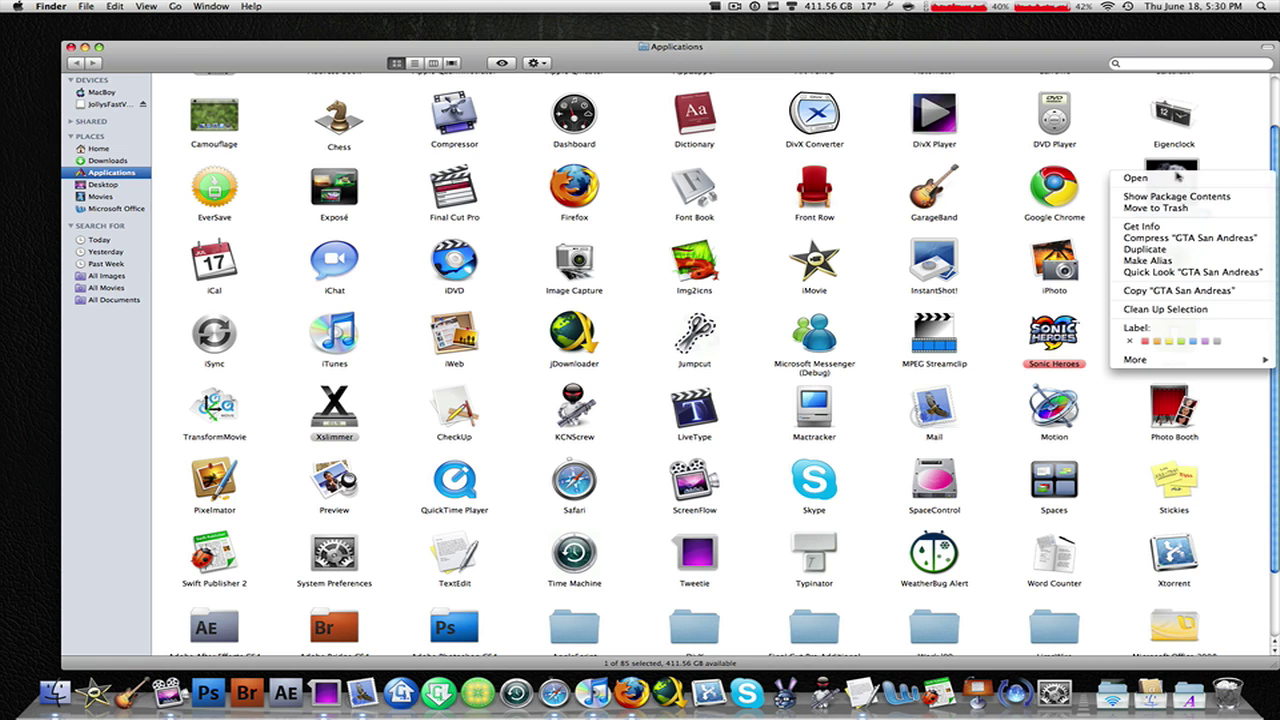
{"action": "left_click", "coordinate": [1166, 194]}
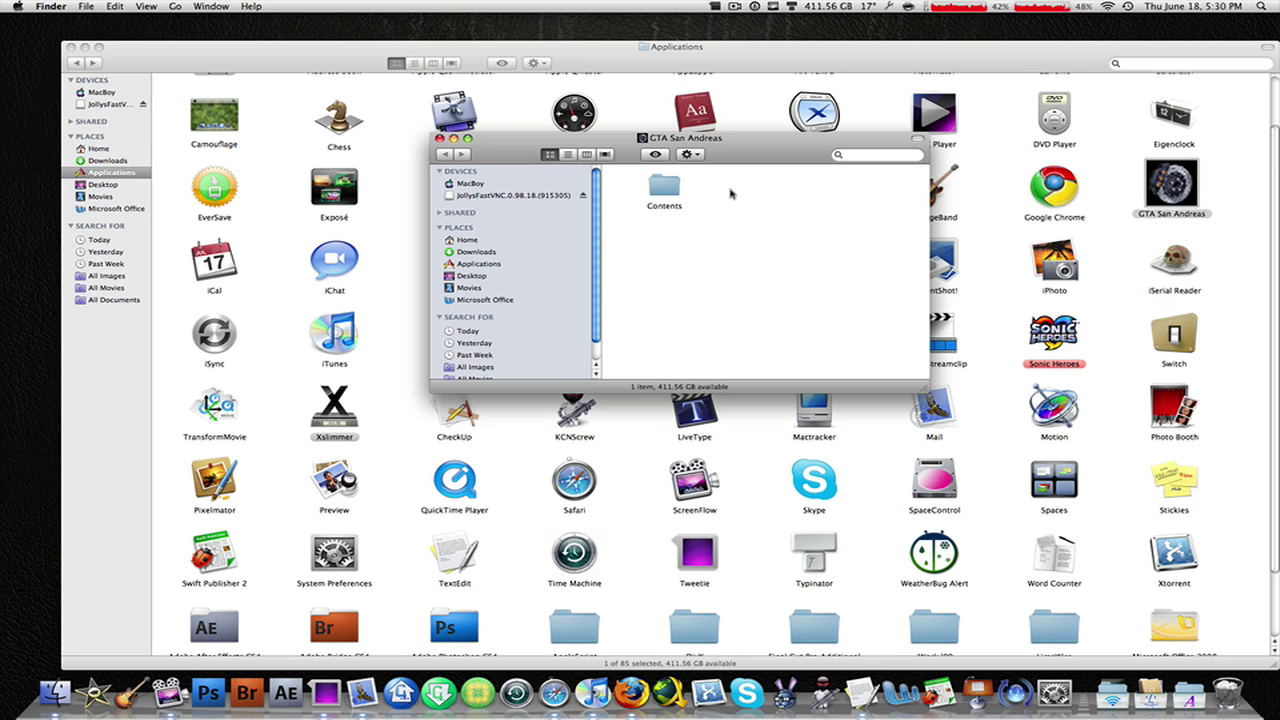
- Go into Contents > Resources > Preferences, preview the config file and bring up its actions
{"action": "double_click", "coordinate": [676, 186]}
{"action": "double_click", "coordinate": [671, 294]}
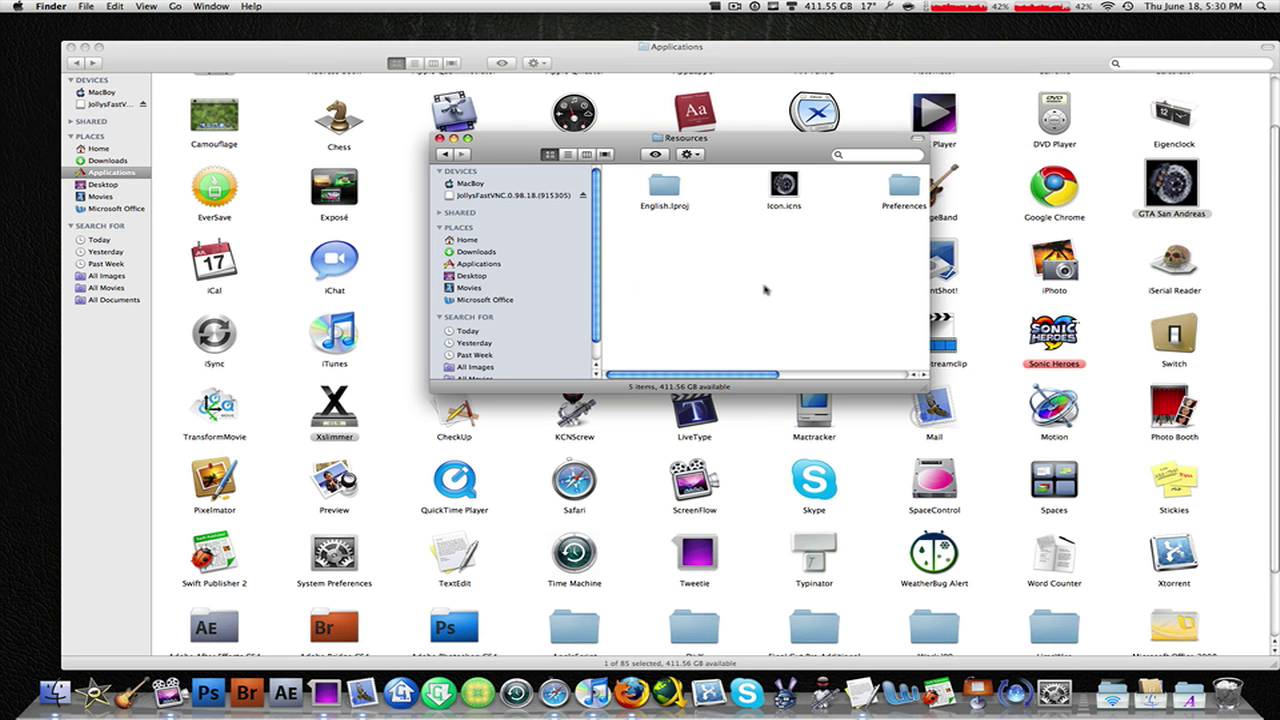
{"action": "double_click", "coordinate": [893, 187]}
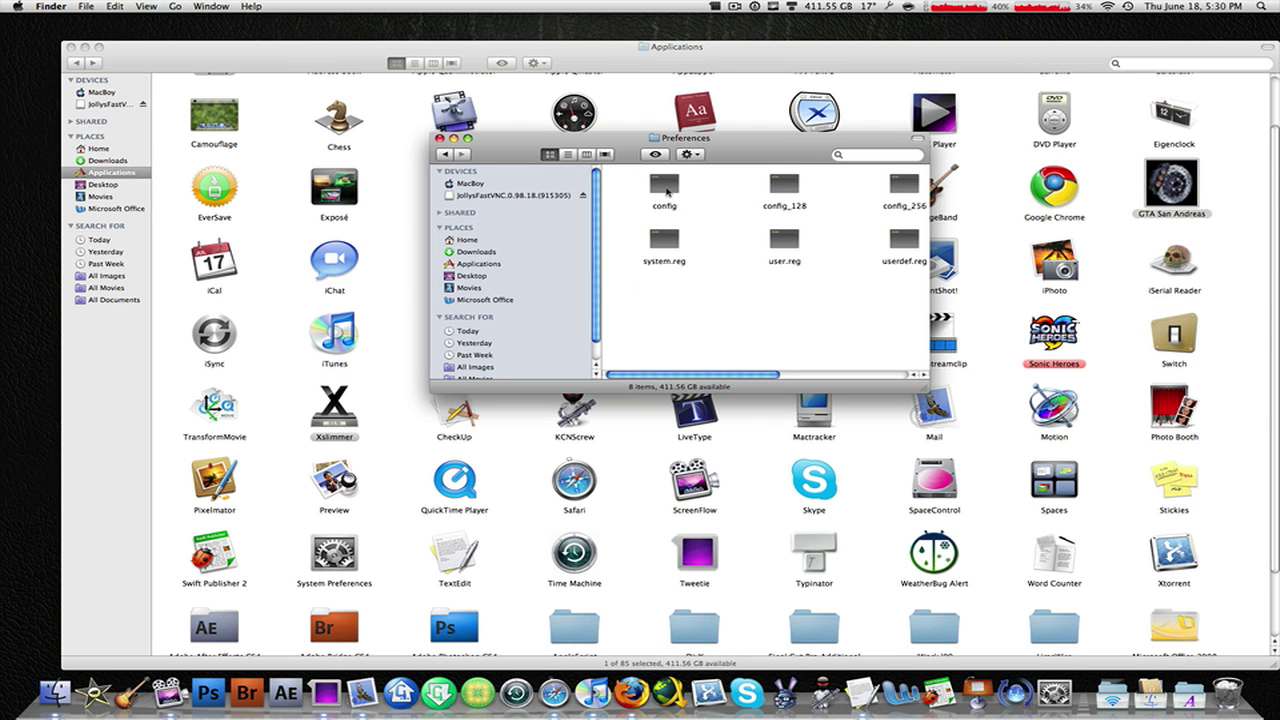
{"action": "left_click", "coordinate": [666, 190]}
{"action": "key", "text": "space"}
{"action": "key", "text": "space"}
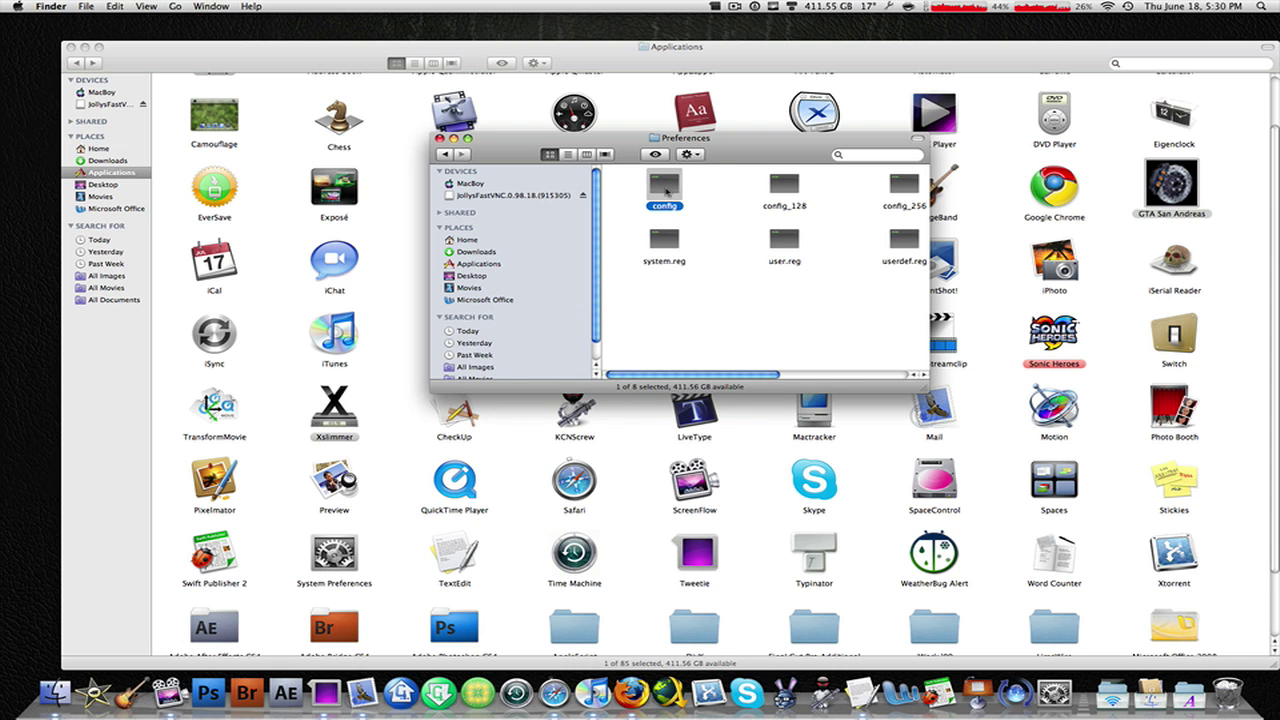
{"action": "right_click", "coordinate": [666, 190]}
- Open config in TextEdit and clear the old 'imageshack' search term
{"action": "mouse_move", "coordinate": [730, 205]}
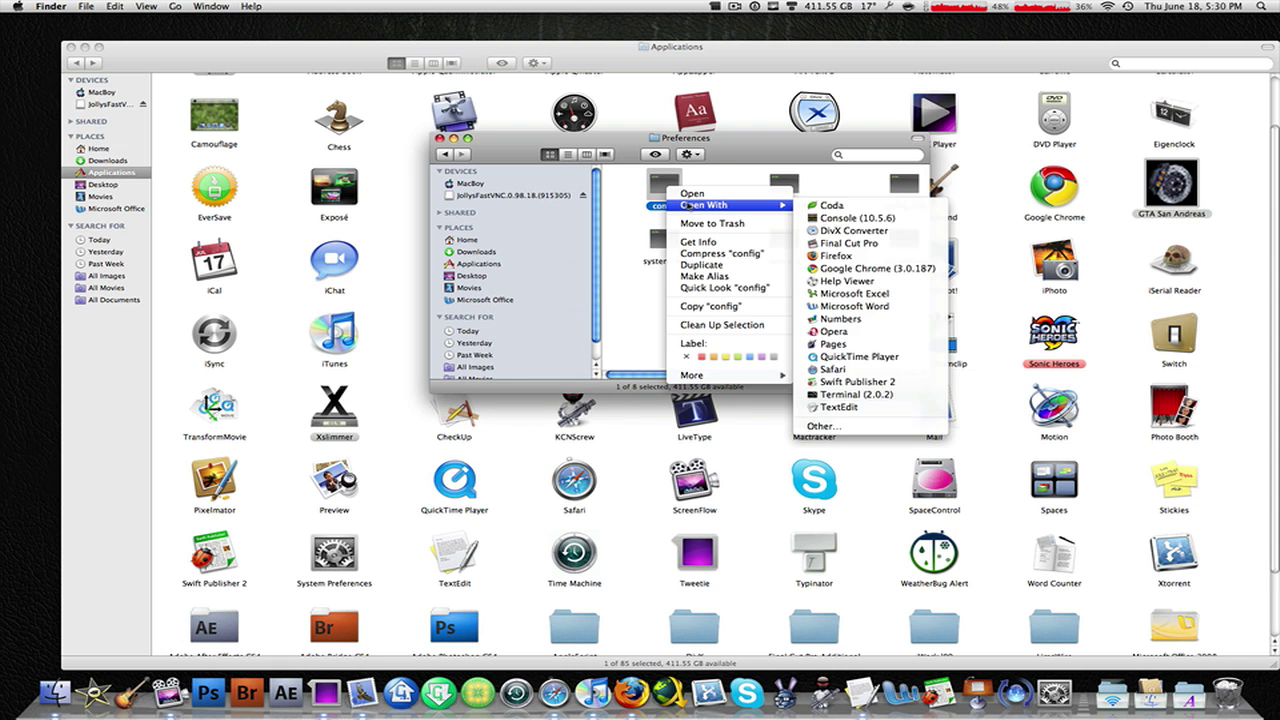
{"action": "left_click", "coordinate": [912, 407]}
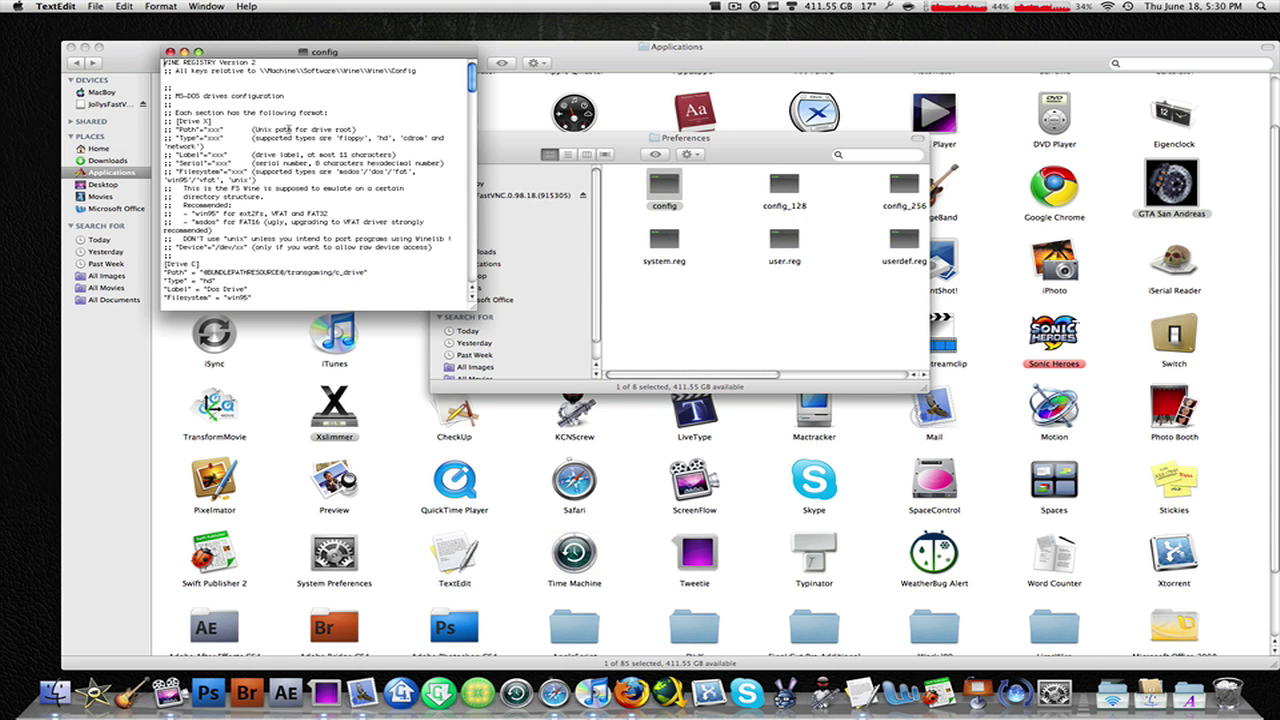
{"action": "key", "text": "super+f"}
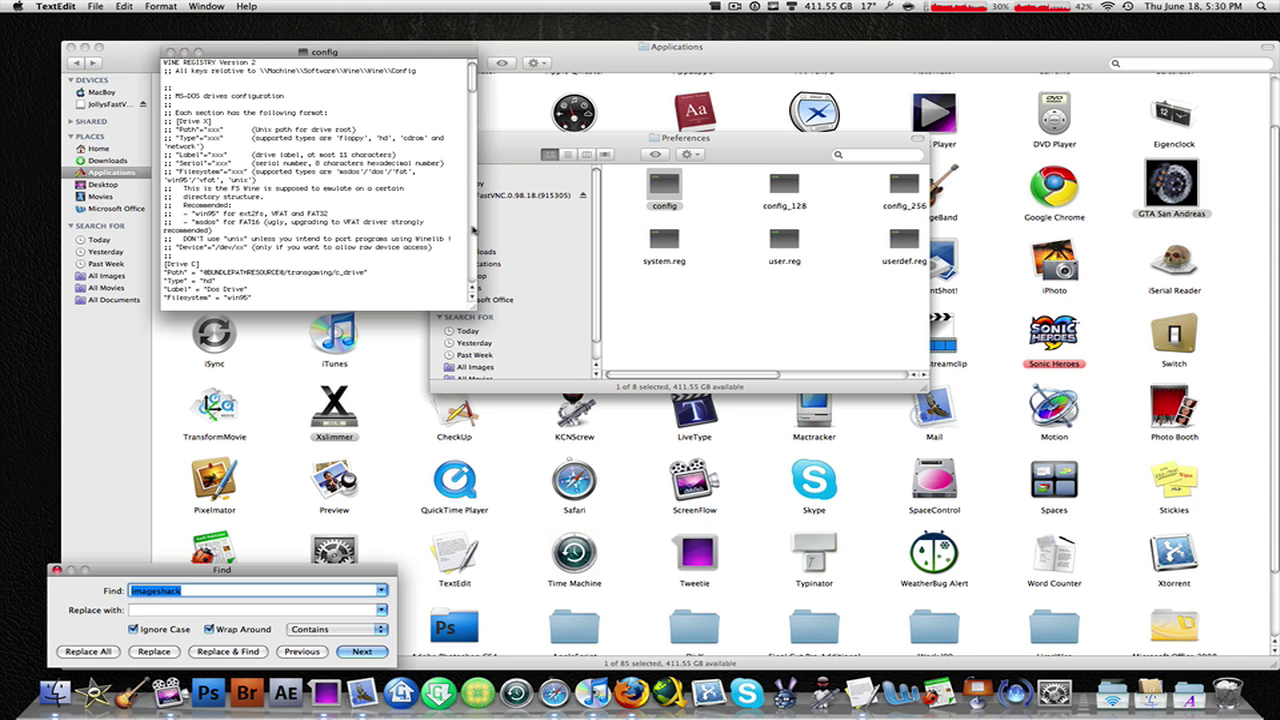
{"action": "key", "text": "BackSpace"}
- Move the search panel up, close the Finder Applications window, and refocus the config's Find field
{"action": "left_click_drag", "start_coordinate": [223, 571], "coordinate": [209, 373]}
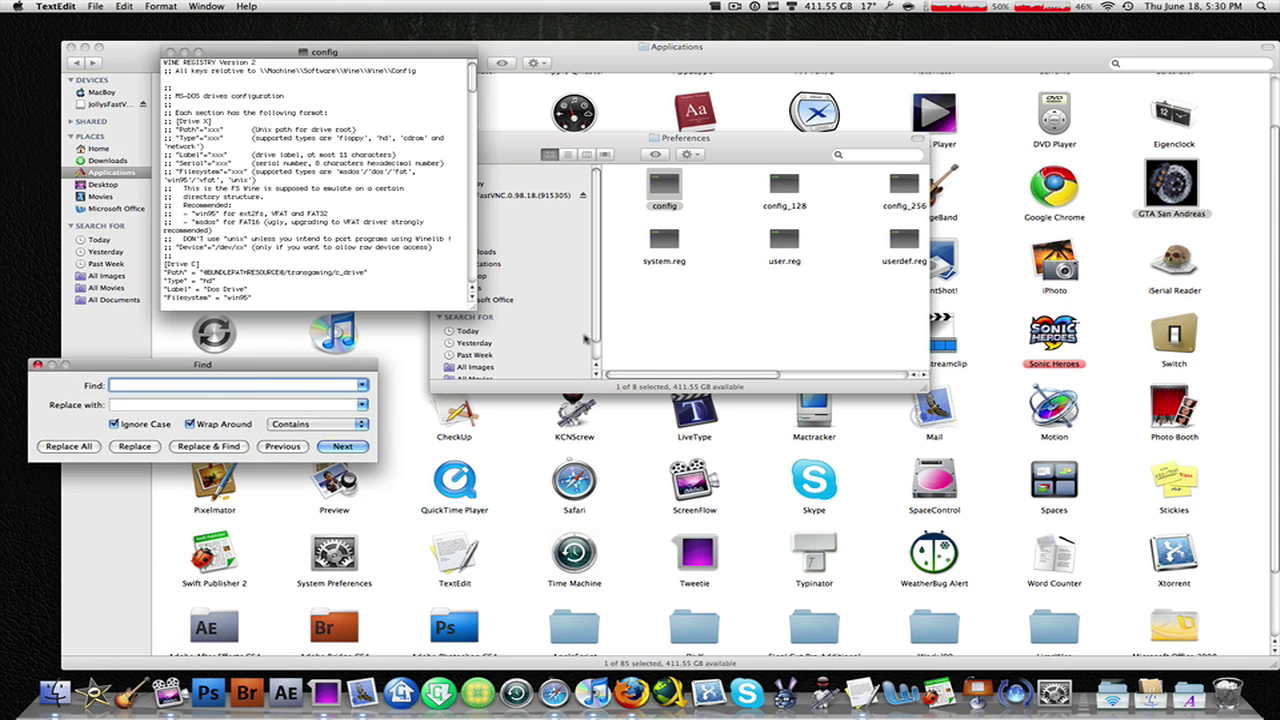
{"action": "left_click", "coordinate": [719, 333]}
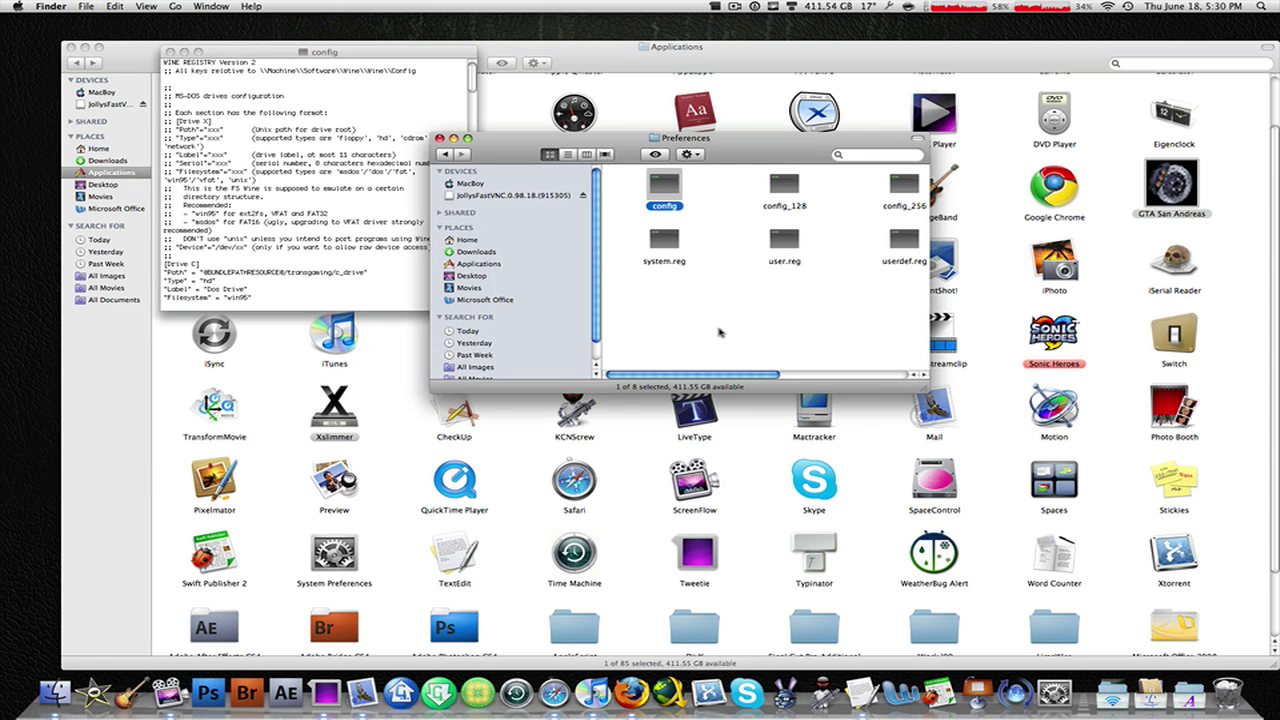
{"action": "left_click", "coordinate": [728, 90]}
{"action": "key", "text": "super+w"}
{"action": "left_click", "coordinate": [350, 217]}
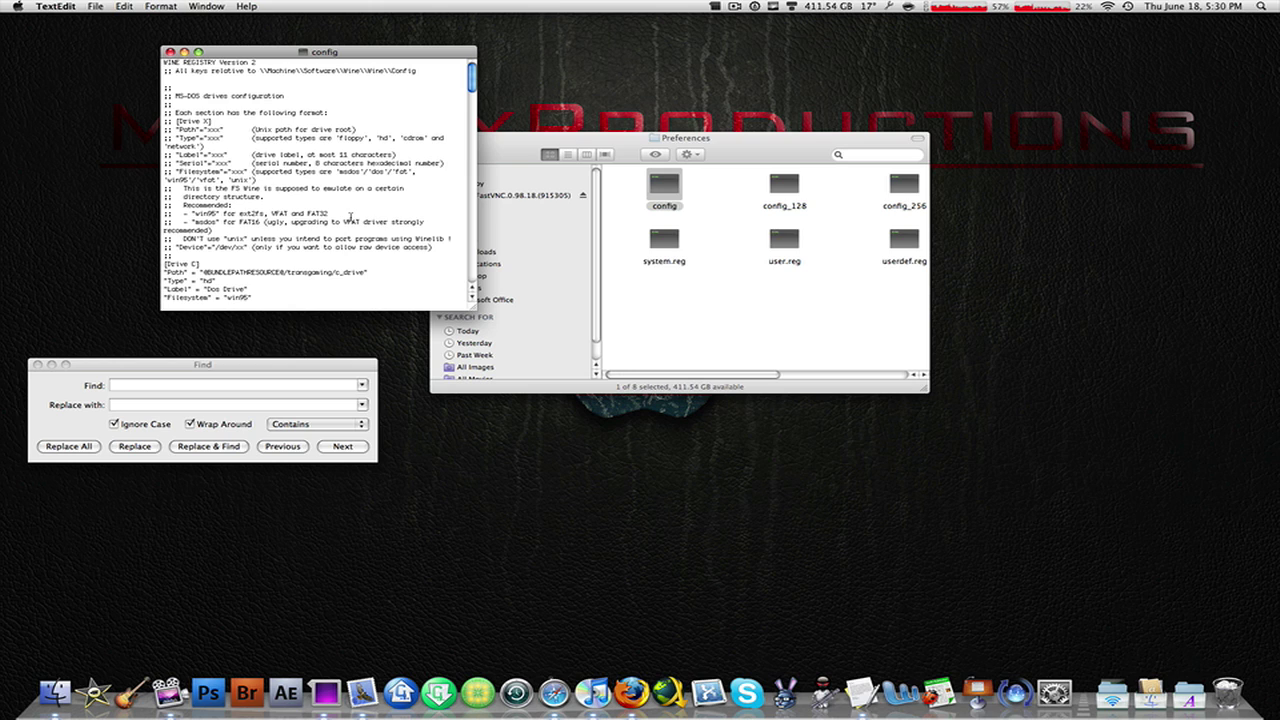
{"action": "left_click", "coordinate": [172, 385]}
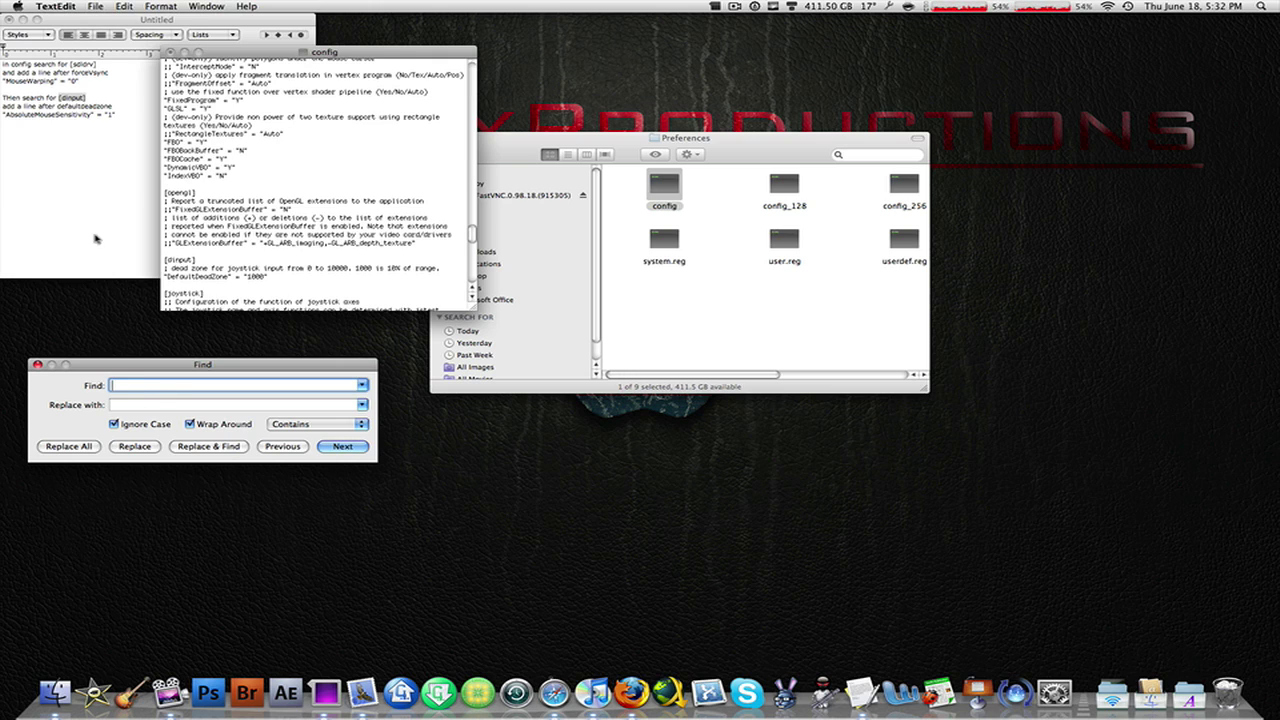
- Take [sdldrv] from the notes as the search term and search config until it is highlighted
{"action": "left_click", "coordinate": [77, 223]}
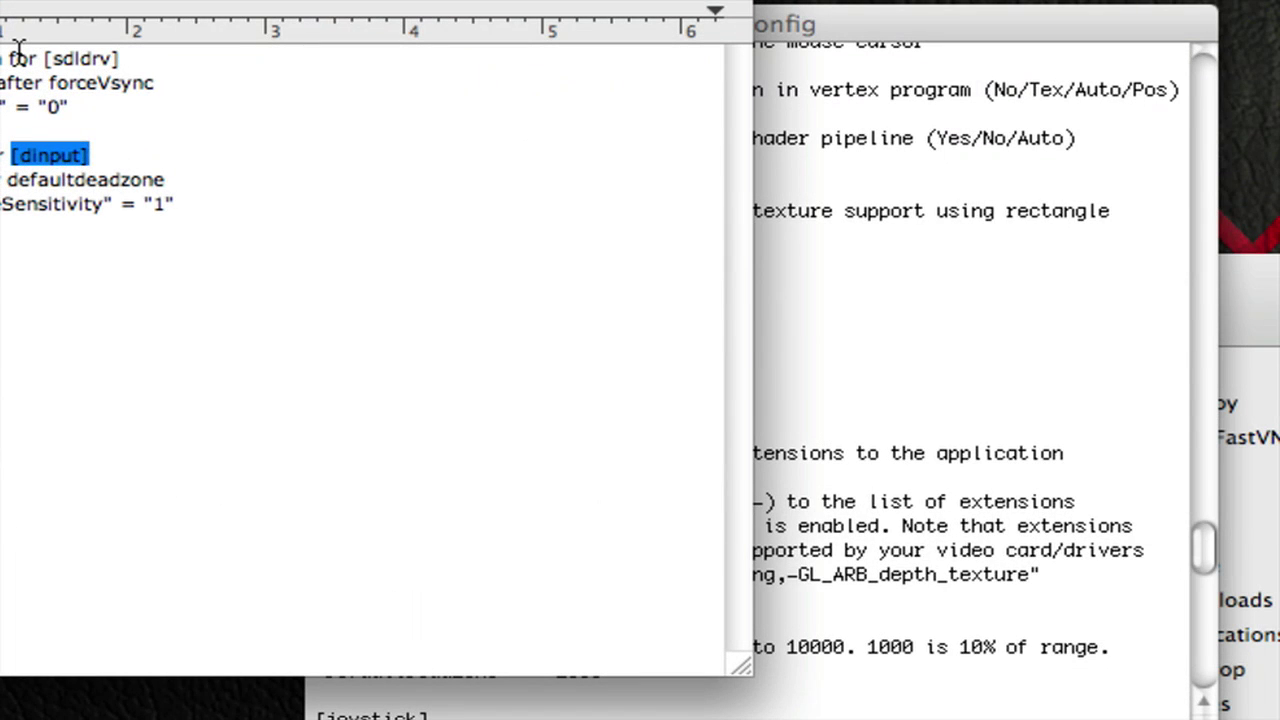
{"action": "left_click", "coordinate": [120, 58]}
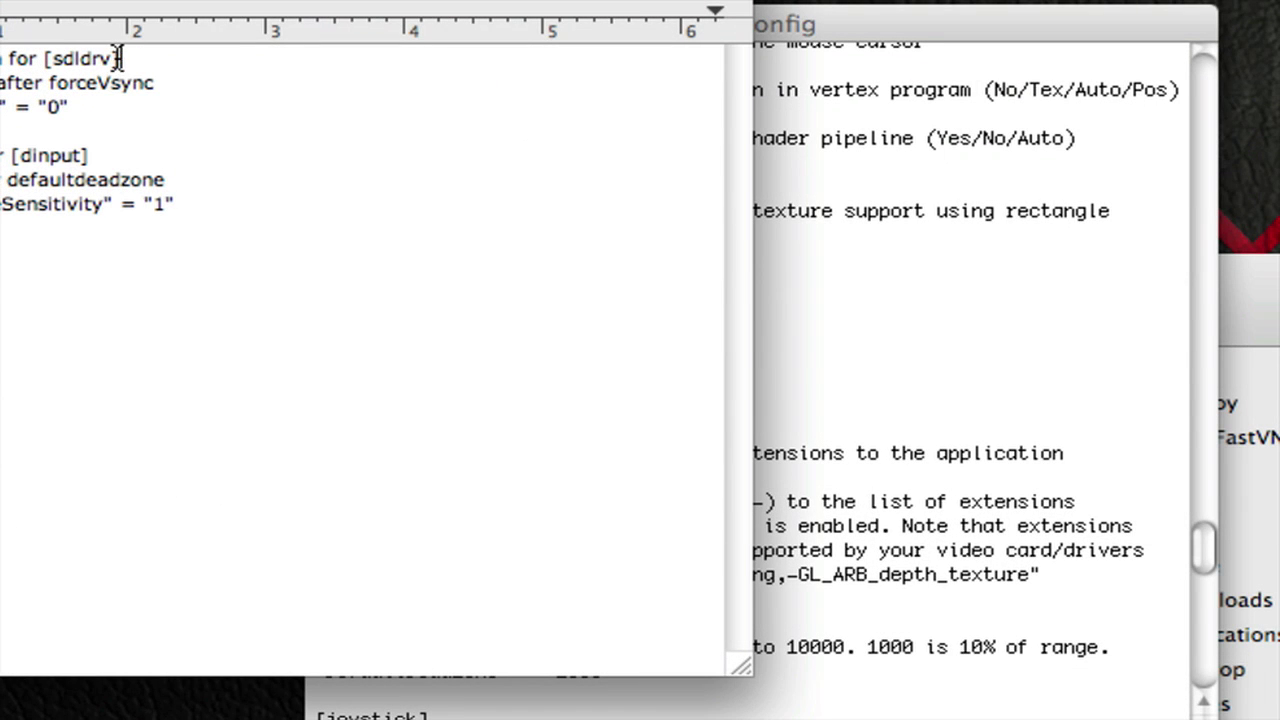
{"action": "left_click_drag", "start_coordinate": [120, 58], "coordinate": [44, 58]}
{"action": "key", "text": "super+c"}
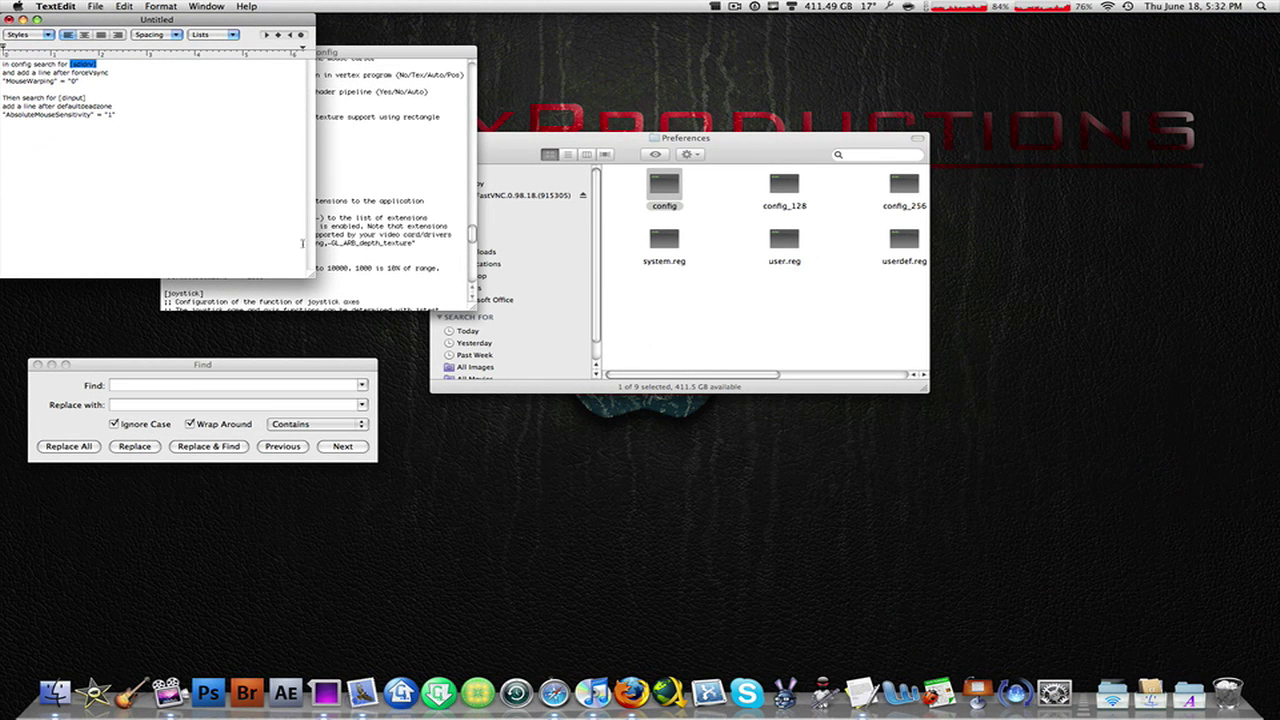
{"action": "left_click", "coordinate": [158, 386]}
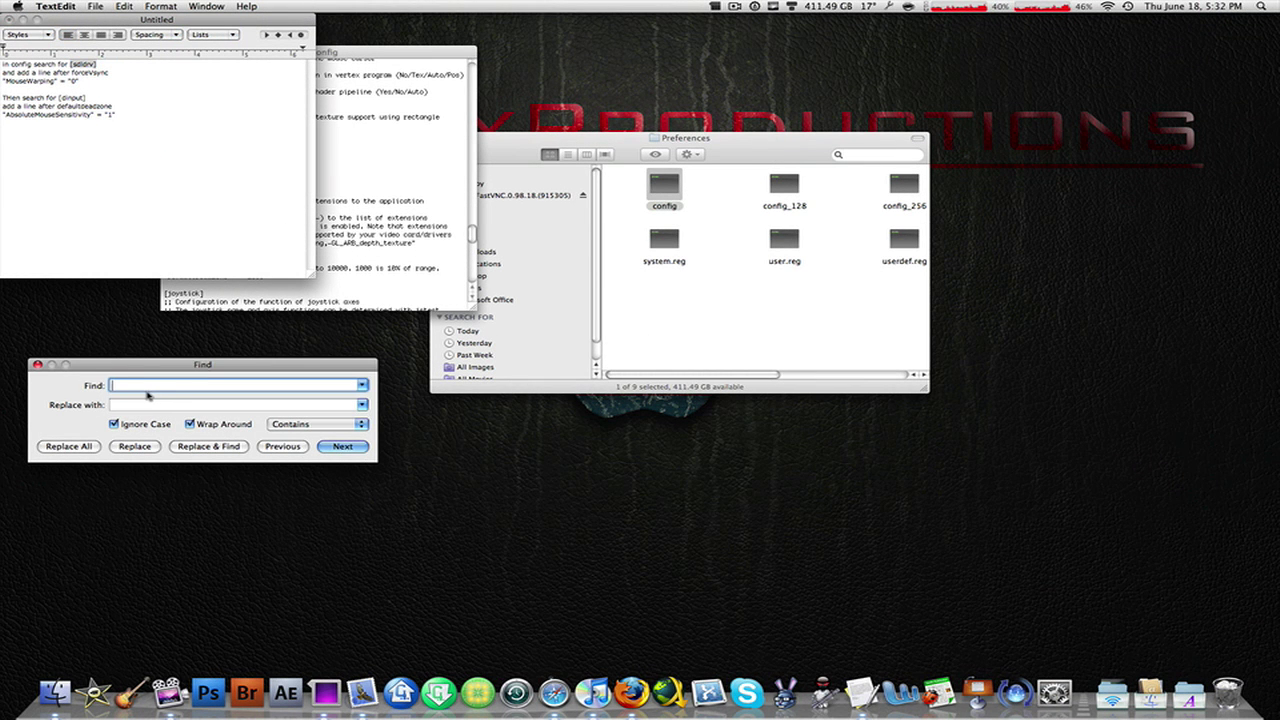
{"action": "key", "text": "super+v"}
{"action": "left_click", "coordinate": [340, 447]}
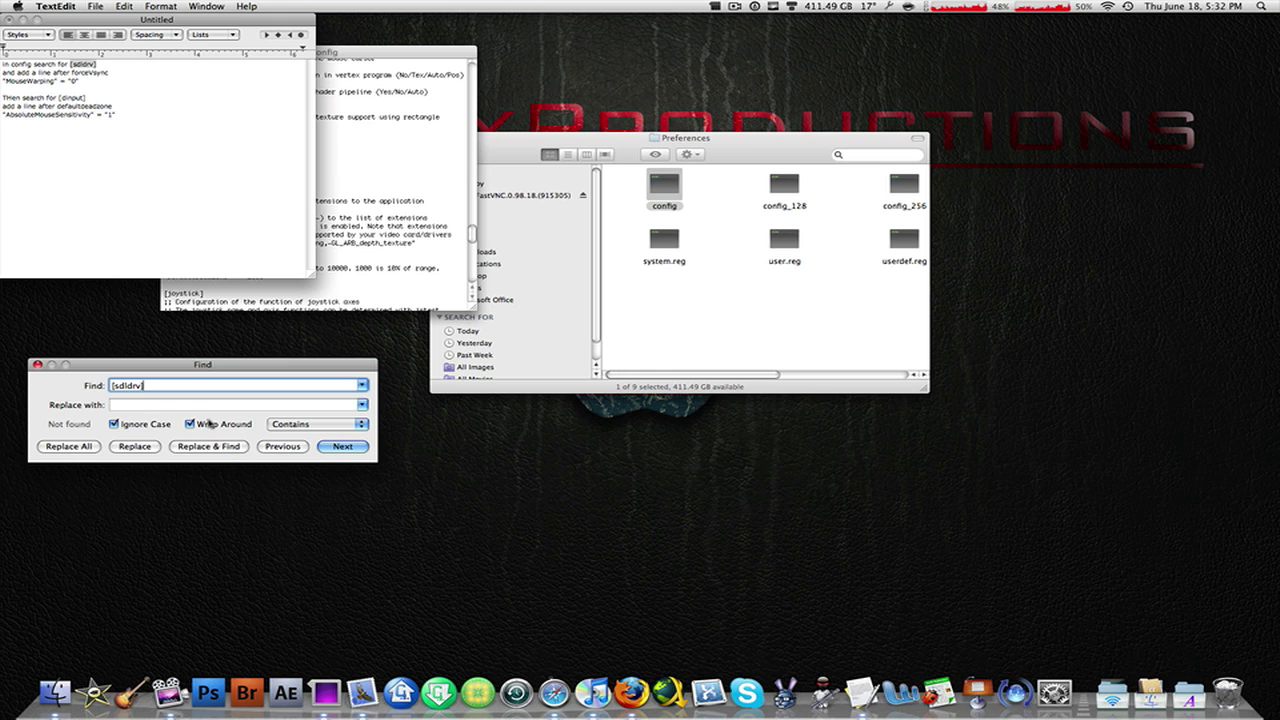
{"action": "left_click", "coordinate": [431, 226]}
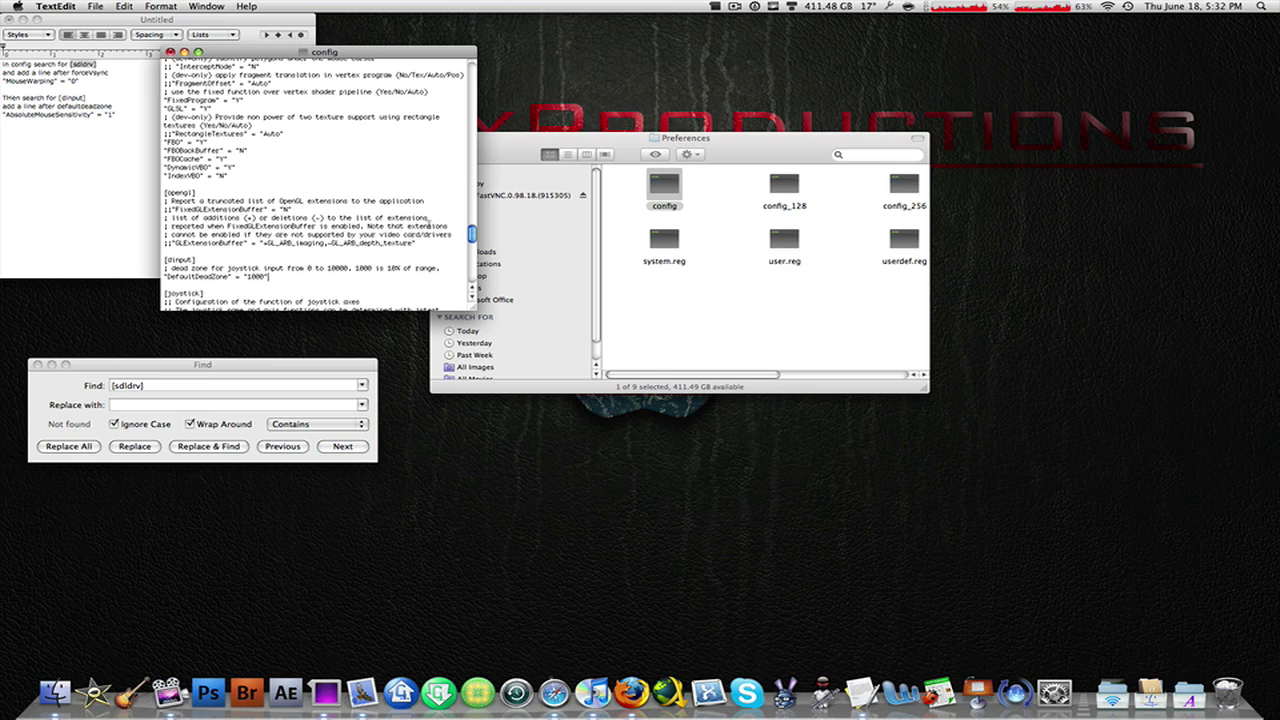
{"action": "left_click", "coordinate": [346, 442]}
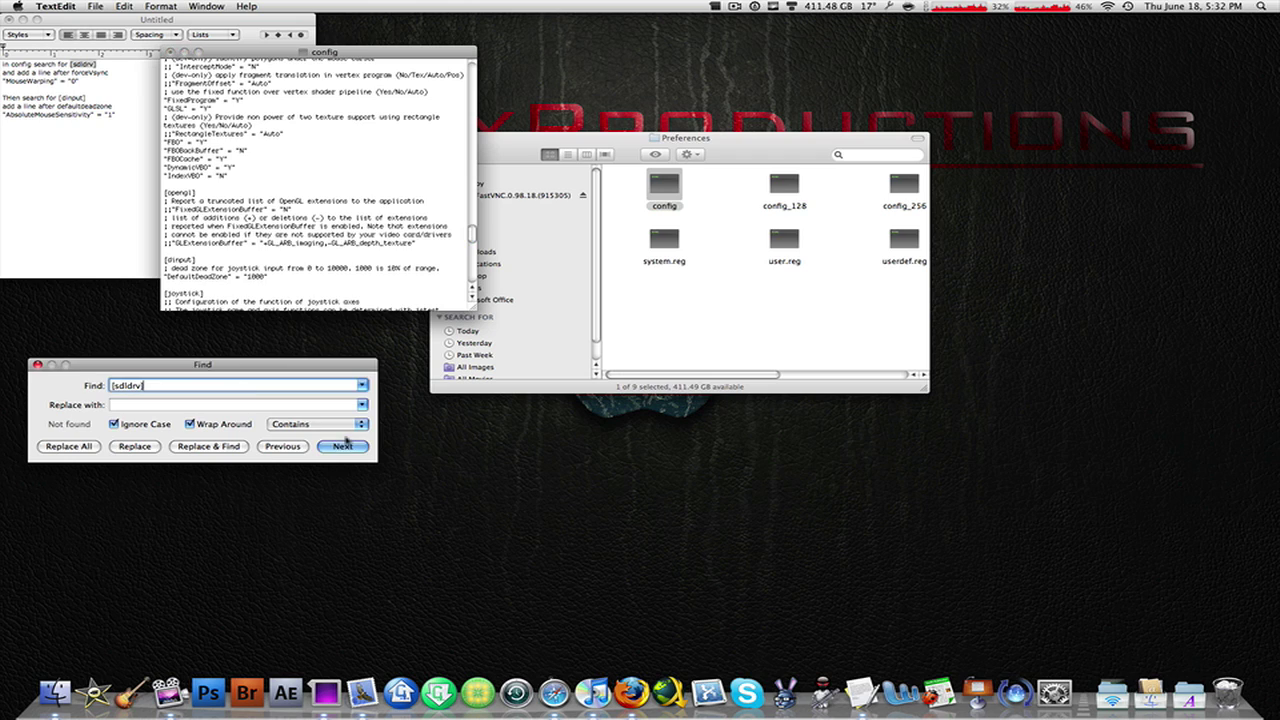
{"action": "left_click", "coordinate": [346, 442]}
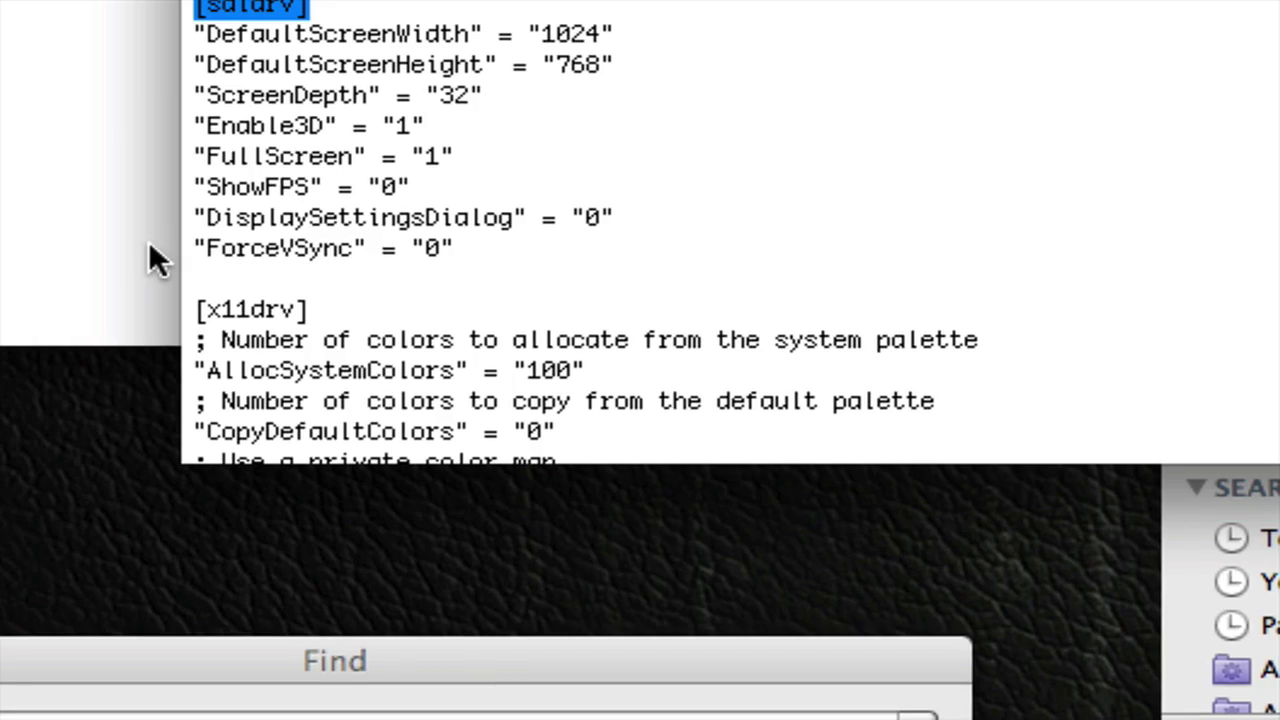
- Copy the "MouseWarping" = "0" line from the notes onto a new line after "ForceVSync" = "0"
{"action": "left_click", "coordinate": [468, 250]}
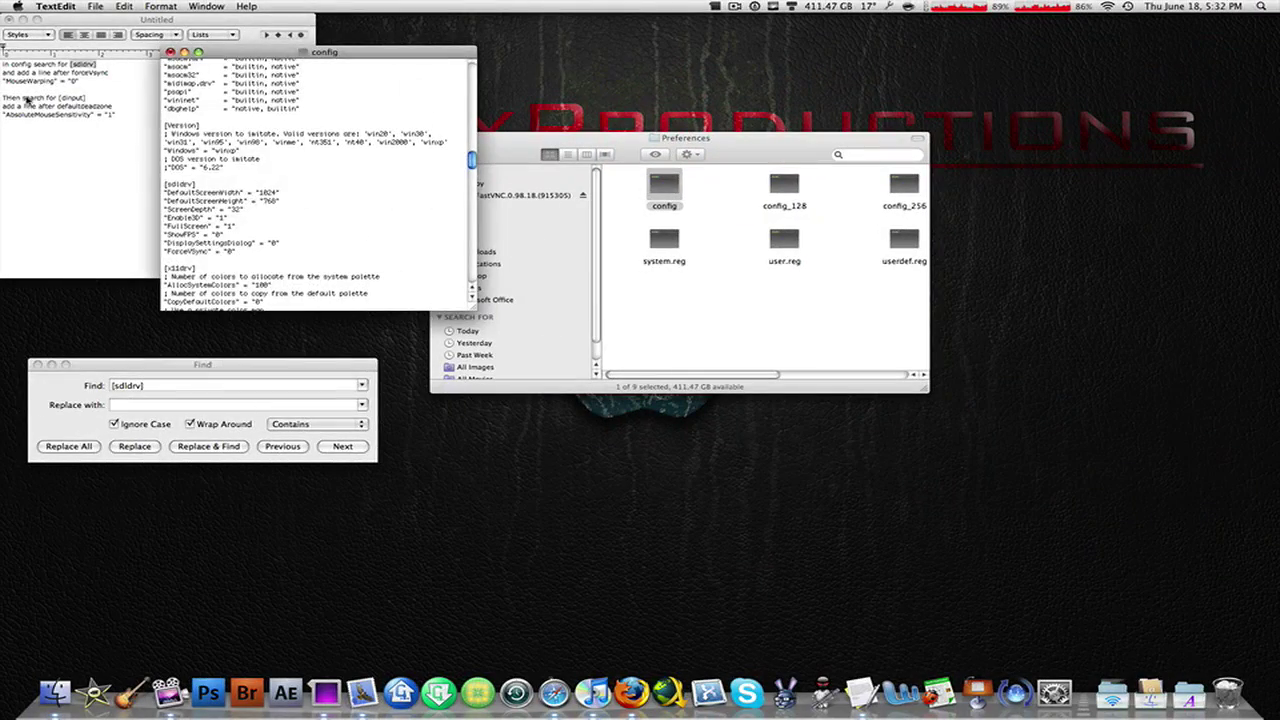
{"action": "left_click", "coordinate": [85, 120]}
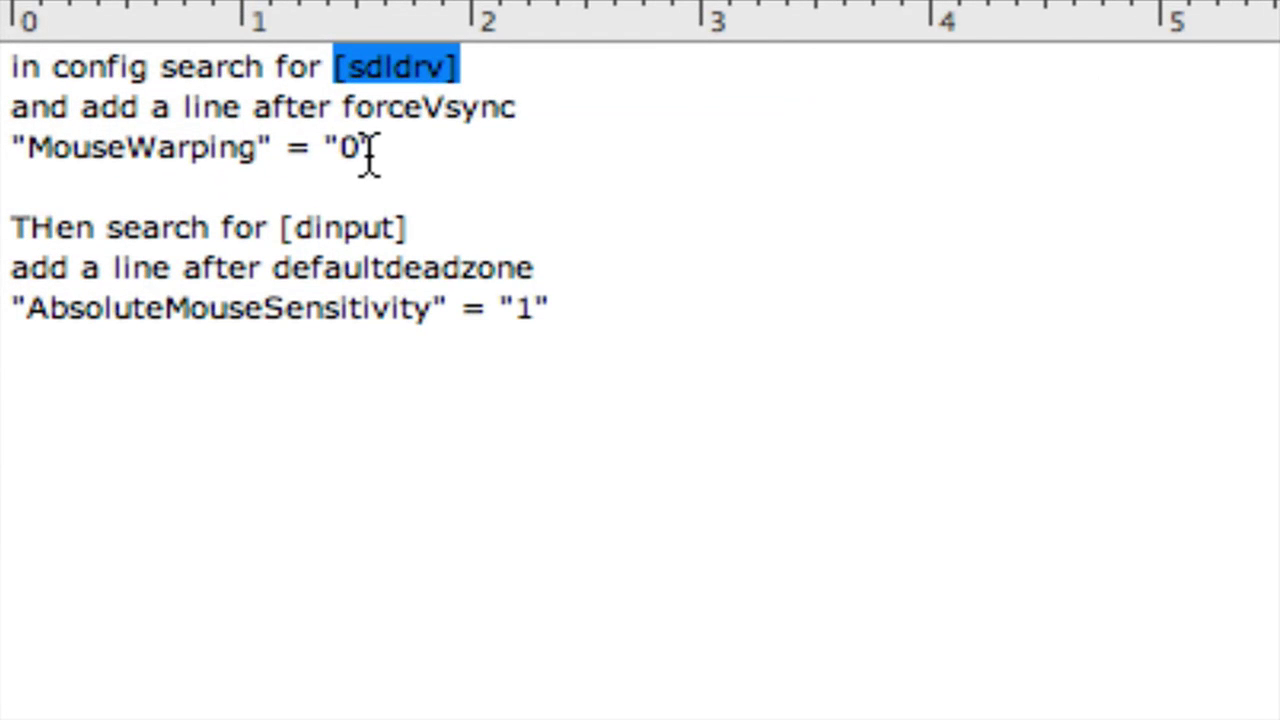
{"action": "left_click", "coordinate": [78, 81]}
{"action": "left_click_drag", "start_coordinate": [372, 150], "coordinate": [9, 157]}
{"action": "key", "text": "super+c"}
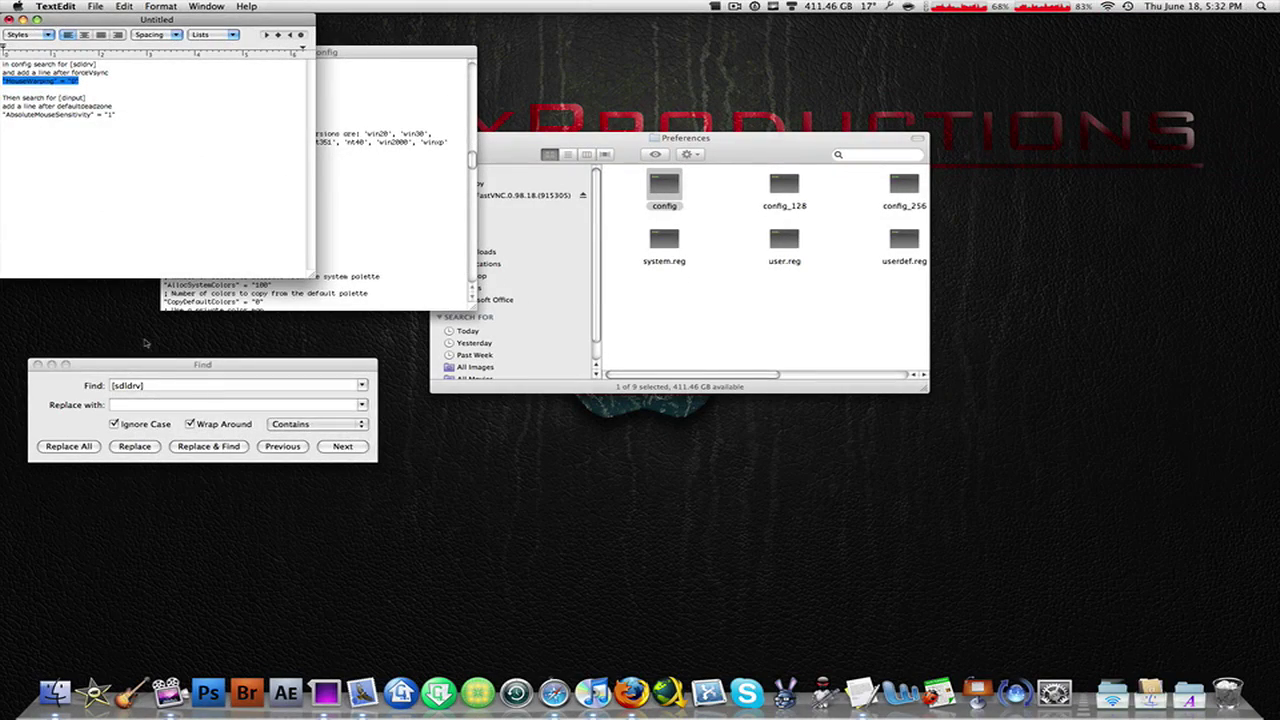
{"action": "left_click", "coordinate": [205, 400]}
{"action": "left_click", "coordinate": [391, 263]}
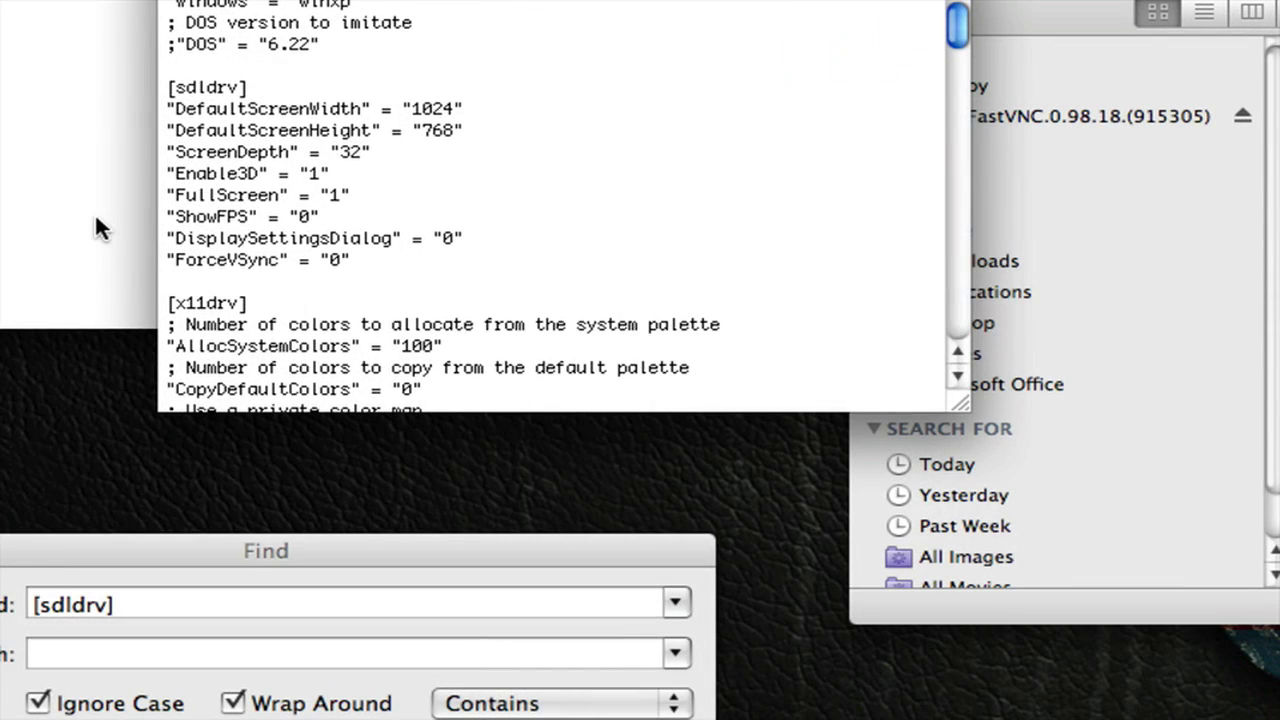
{"action": "key", "text": "Return"}
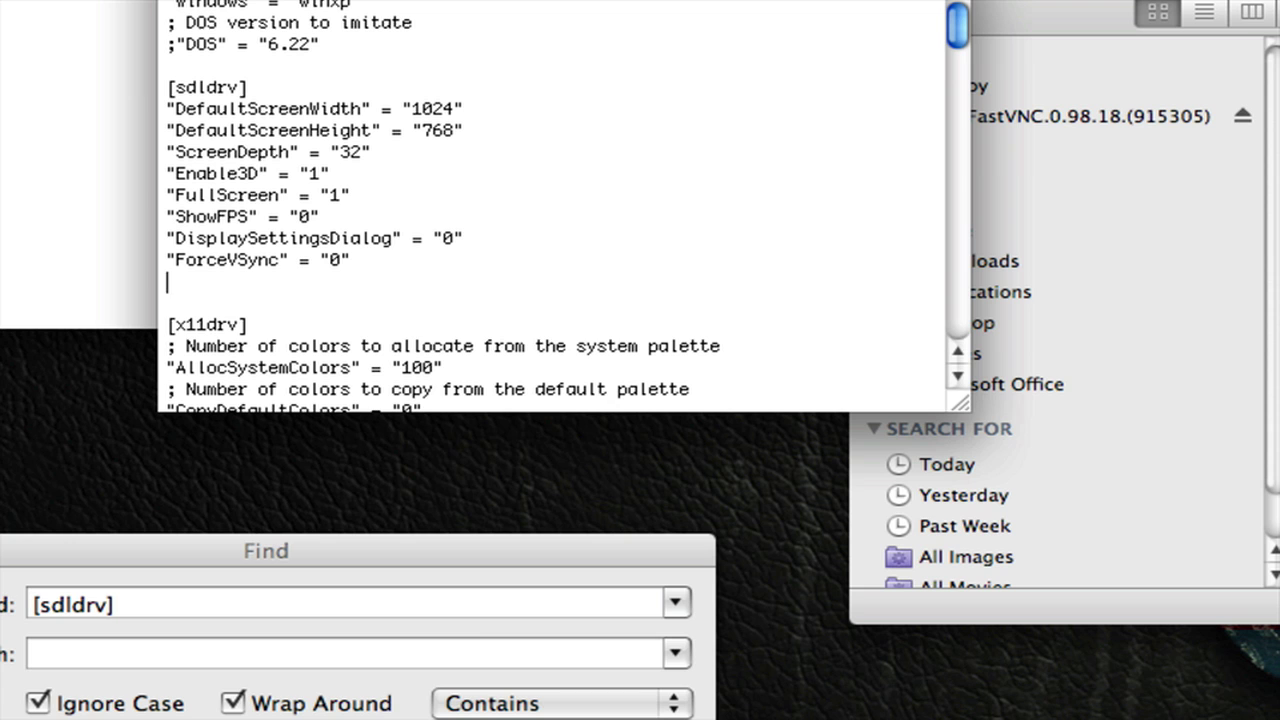
{"action": "key", "text": "super+v"}
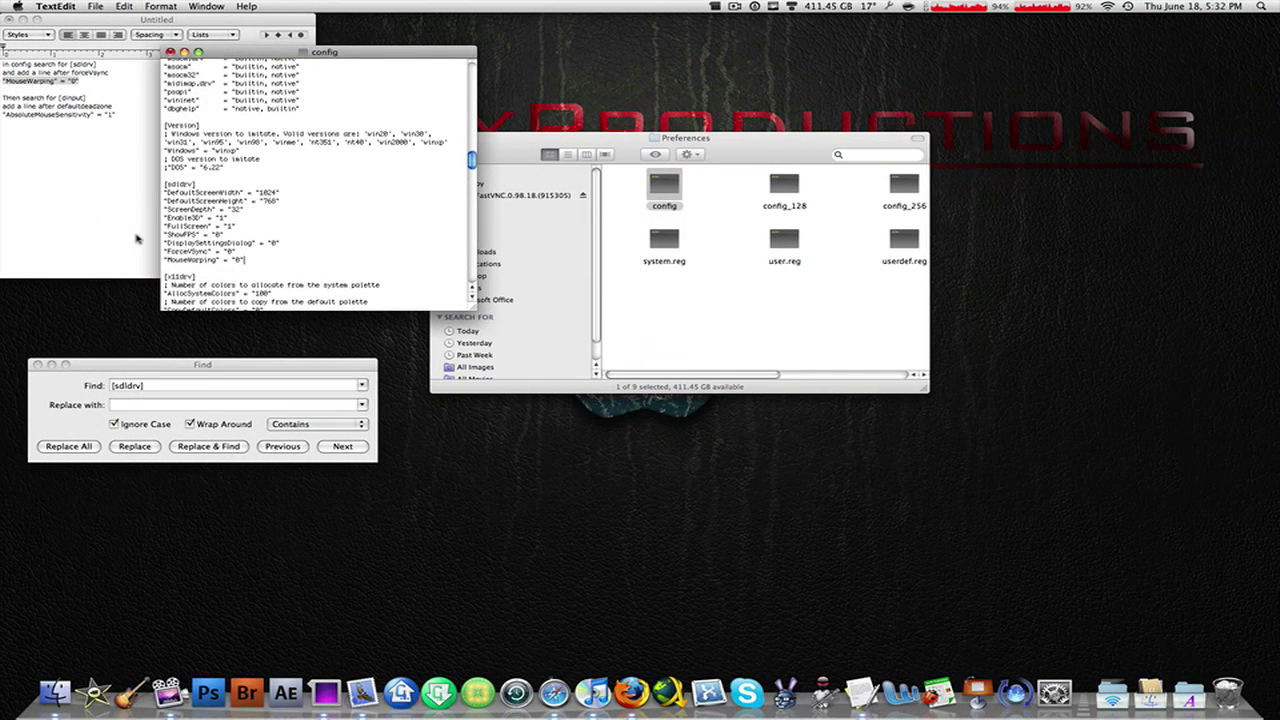
- Replace the search term [sdldrv] with [dinput] from the notes and search until that section appears
{"action": "left_click", "coordinate": [60, 176]}
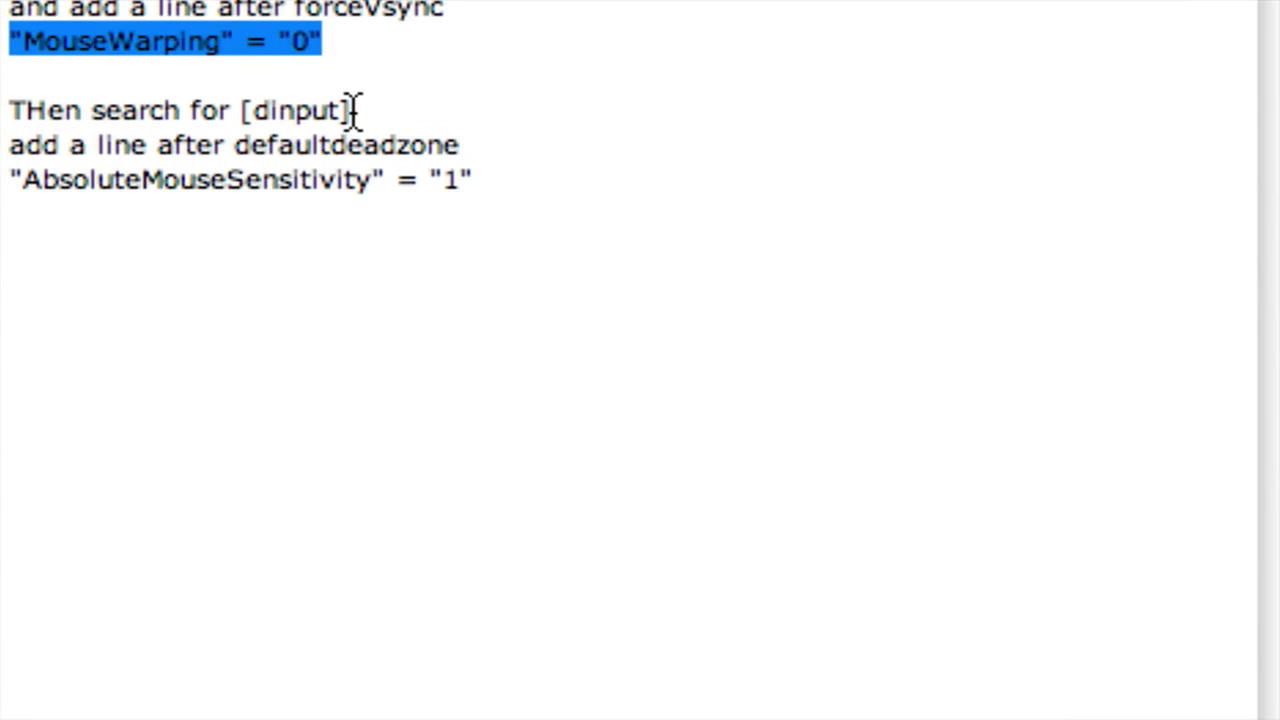
{"action": "left_click", "coordinate": [85, 98]}
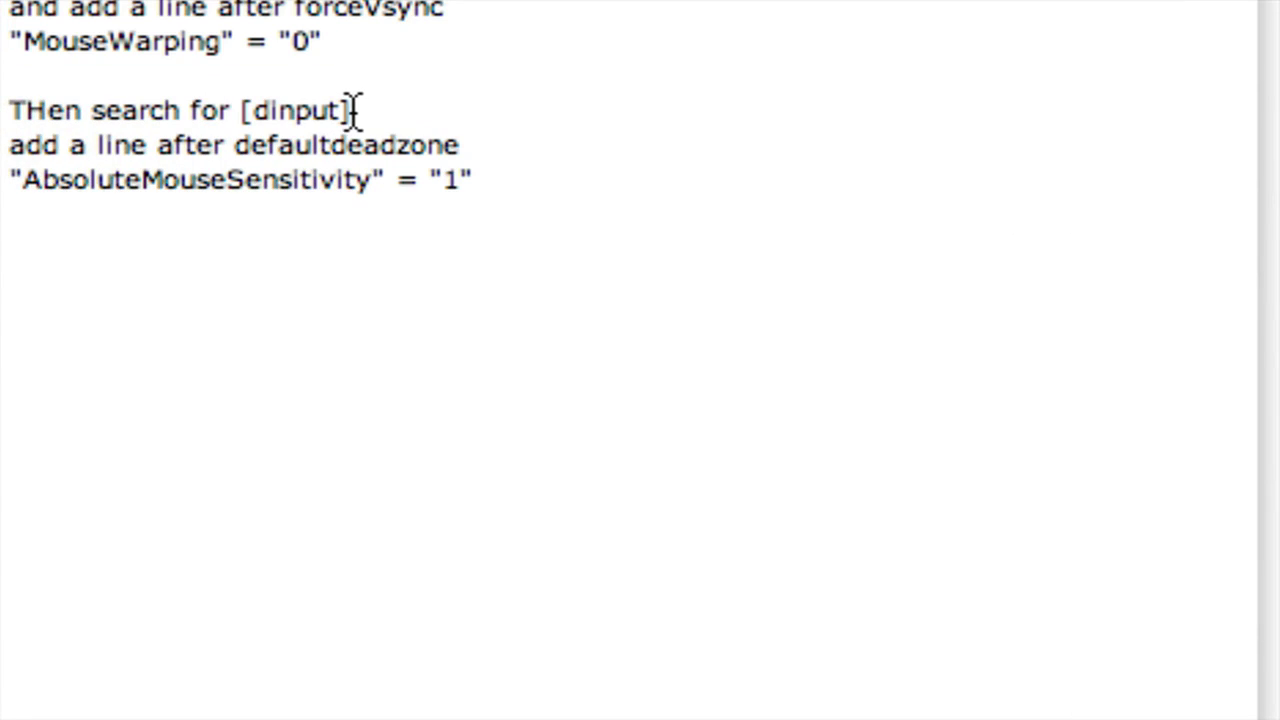
{"action": "left_click_drag", "start_coordinate": [355, 110], "coordinate": [240, 110]}
{"action": "key", "text": "super+c"}
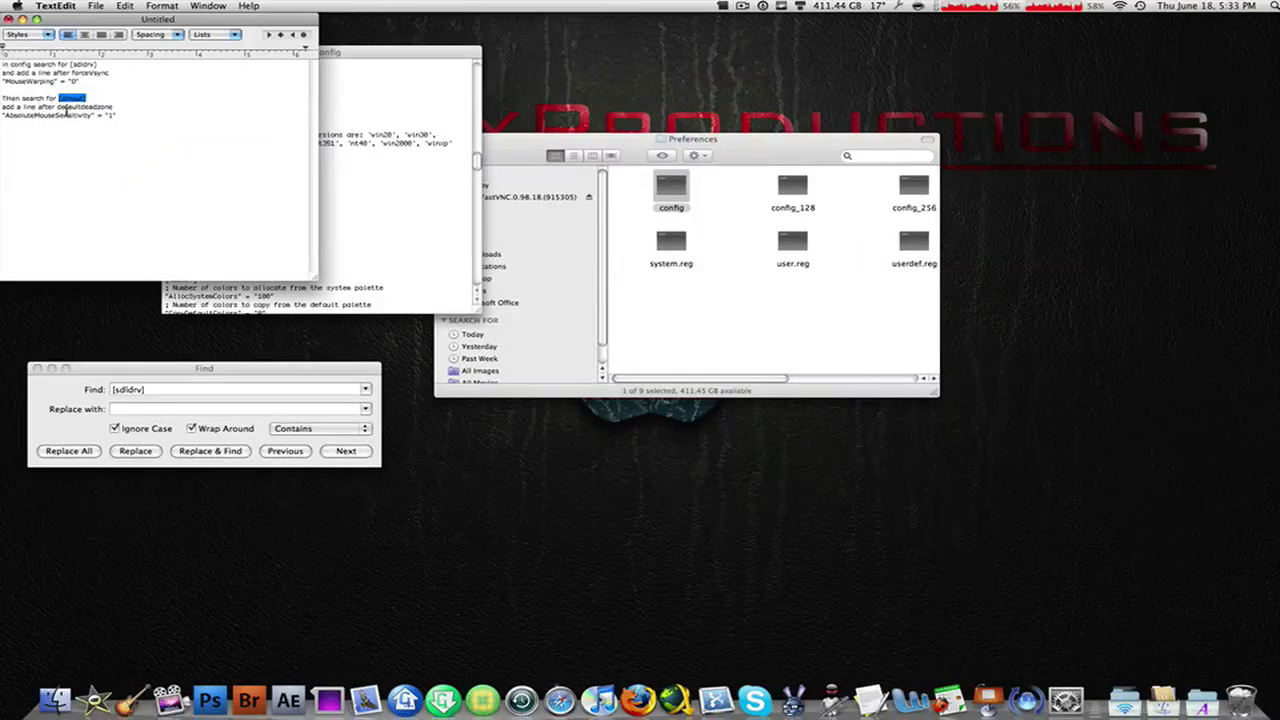
{"action": "key", "text": "super+f"}
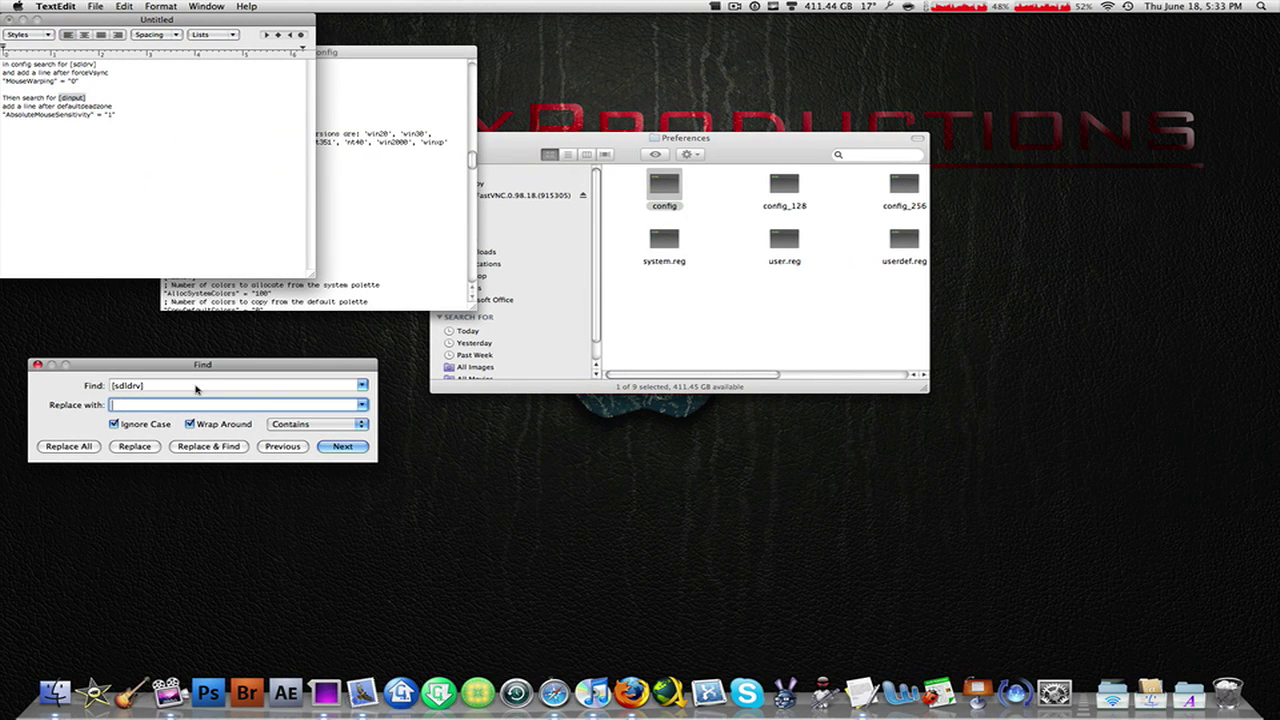
{"action": "key", "text": "BackSpace"}
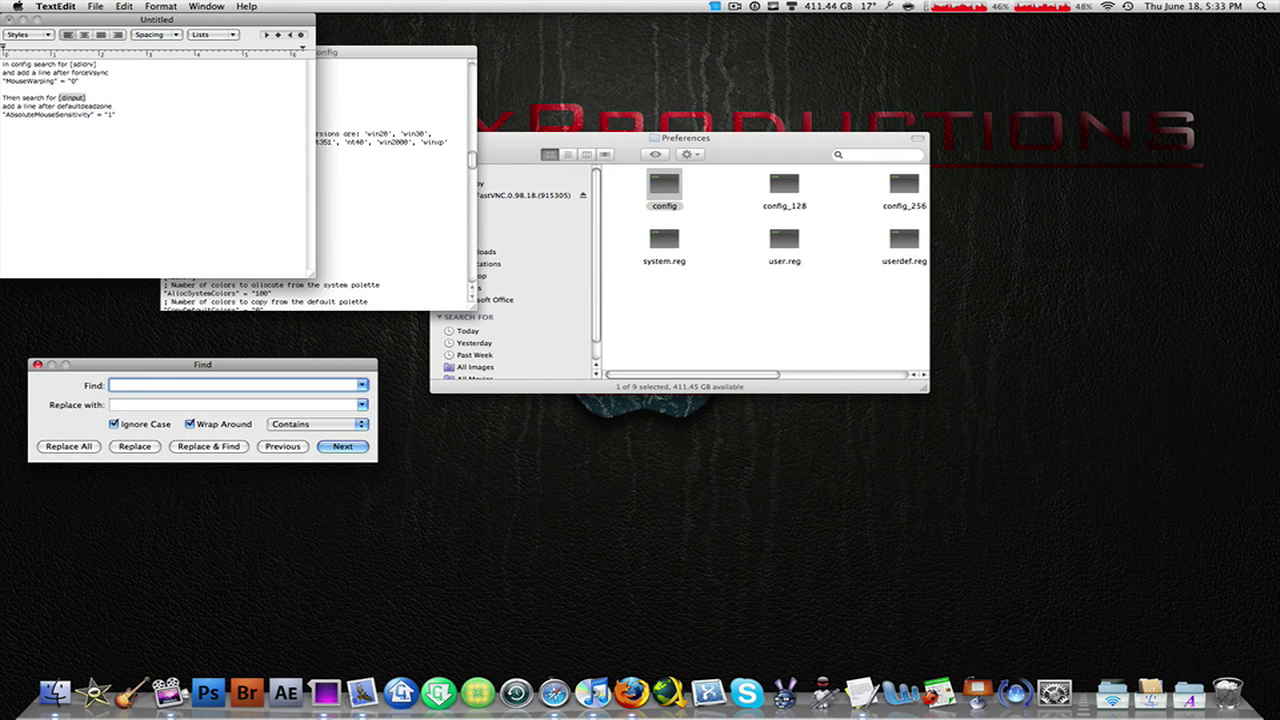
{"action": "key", "text": "super+v"}
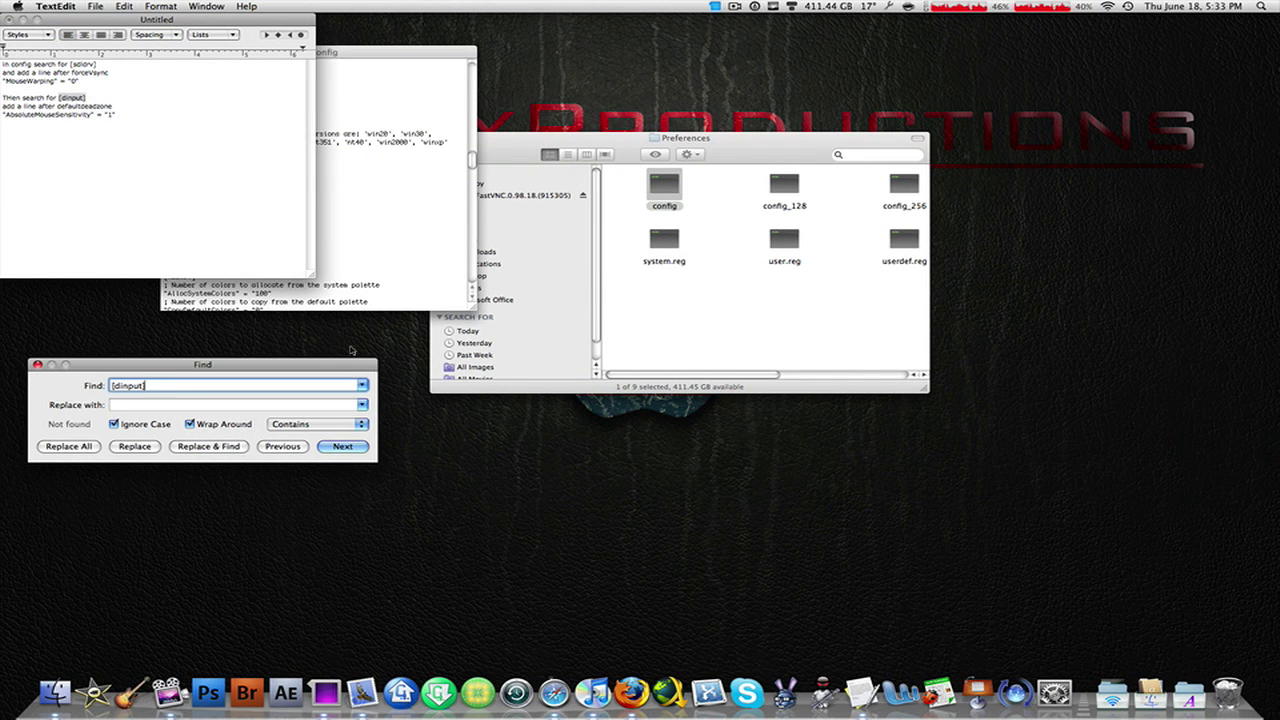
{"action": "left_click", "coordinate": [342, 447]}
{"action": "left_click", "coordinate": [360, 451]}
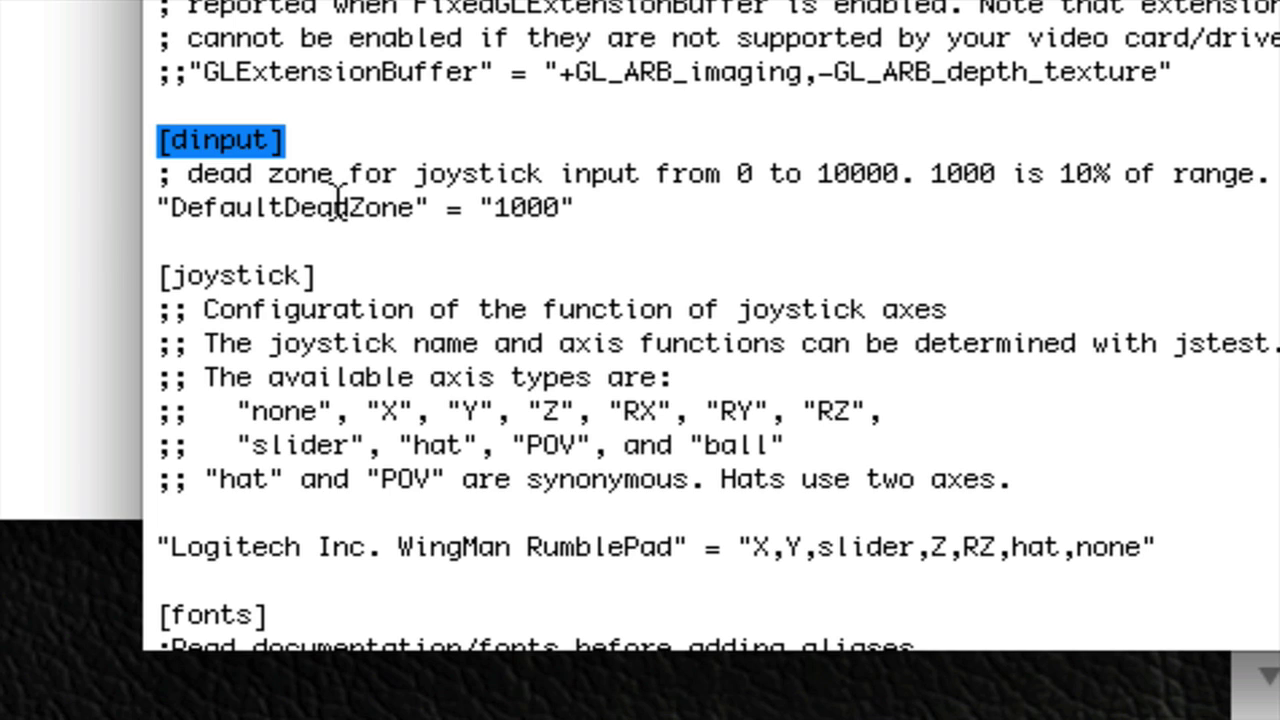
- Paste "AbsoluteMouseSensitivity" = "1" on a new line after "DefaultDeadZone" = "1000" and save config
{"action": "left_click", "coordinate": [583, 207]}
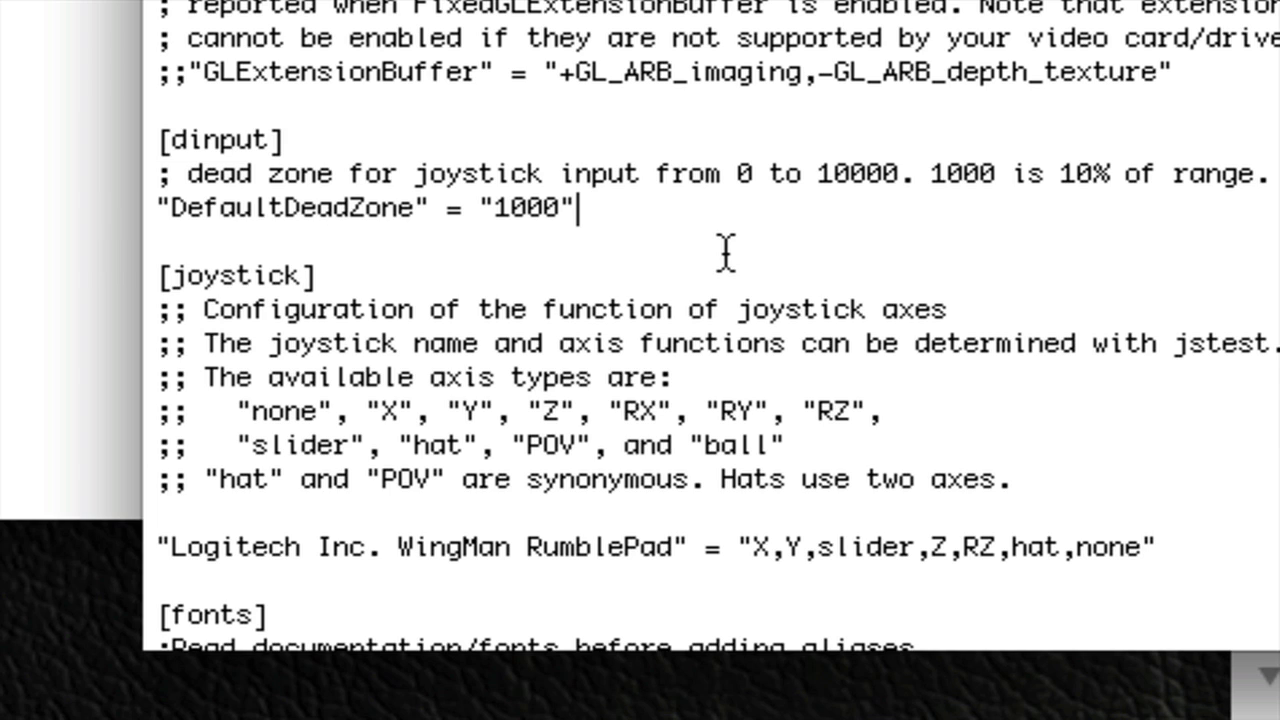
{"action": "key", "text": "Return"}
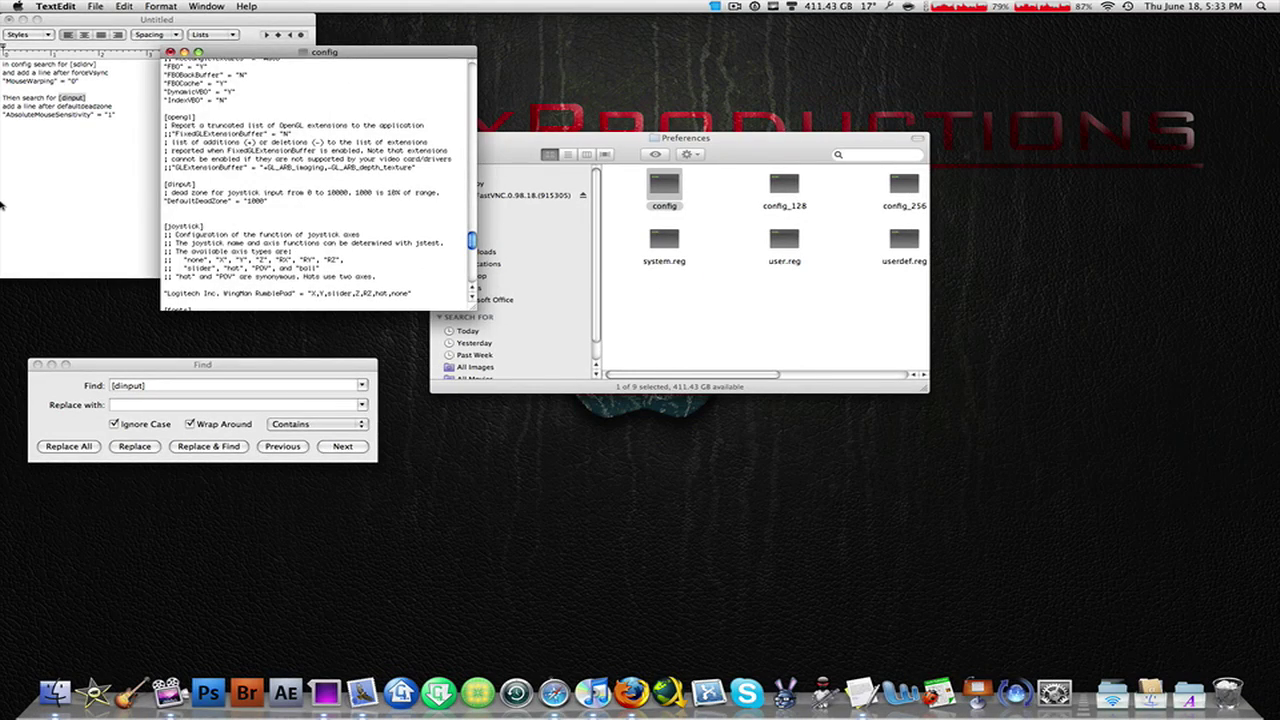
{"action": "left_click", "coordinate": [124, 120]}
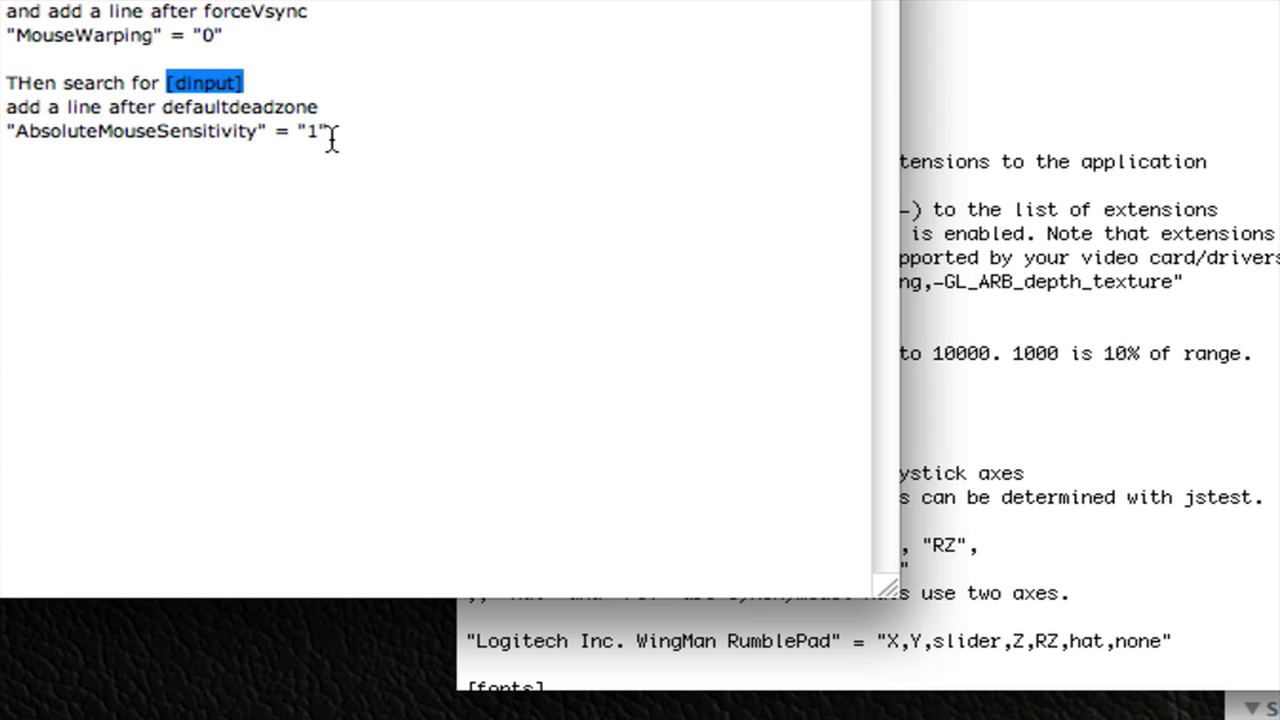
{"action": "left_click_drag", "start_coordinate": [332, 138], "coordinate": [3, 146]}
{"action": "key", "text": "super+c"}
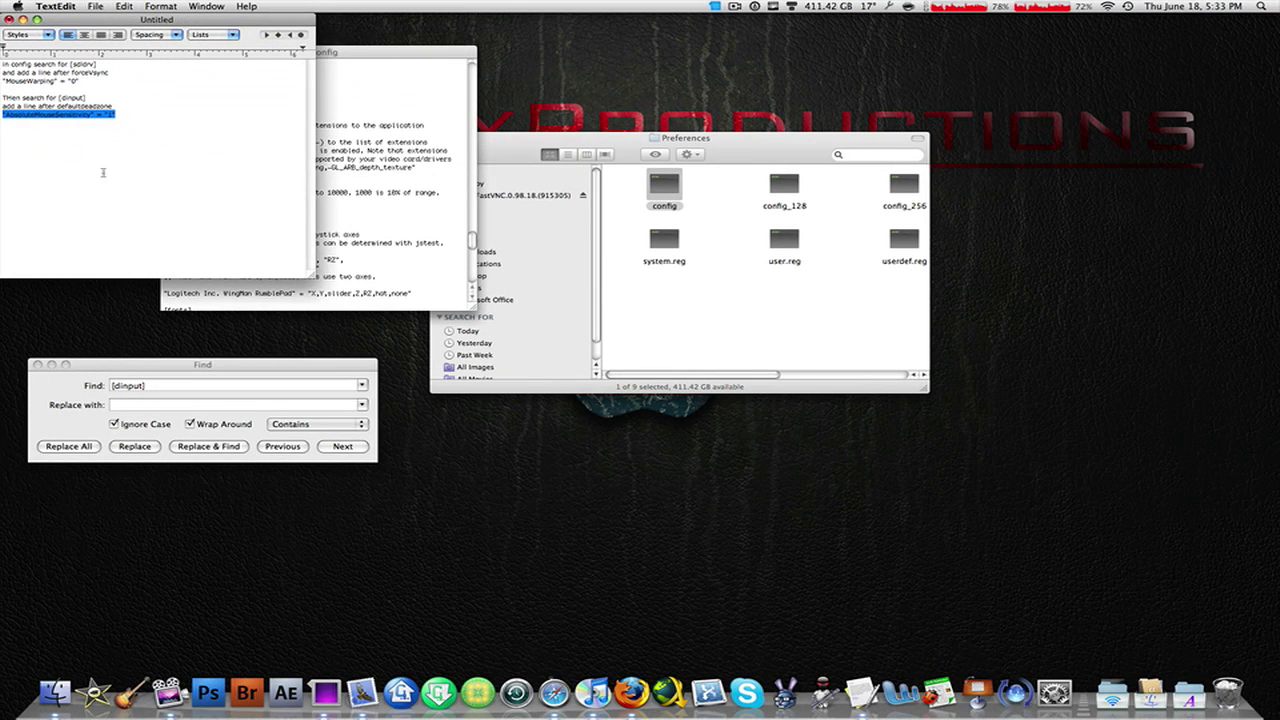
{"action": "left_click", "coordinate": [1192, 510]}
{"action": "key", "text": "super+v"}
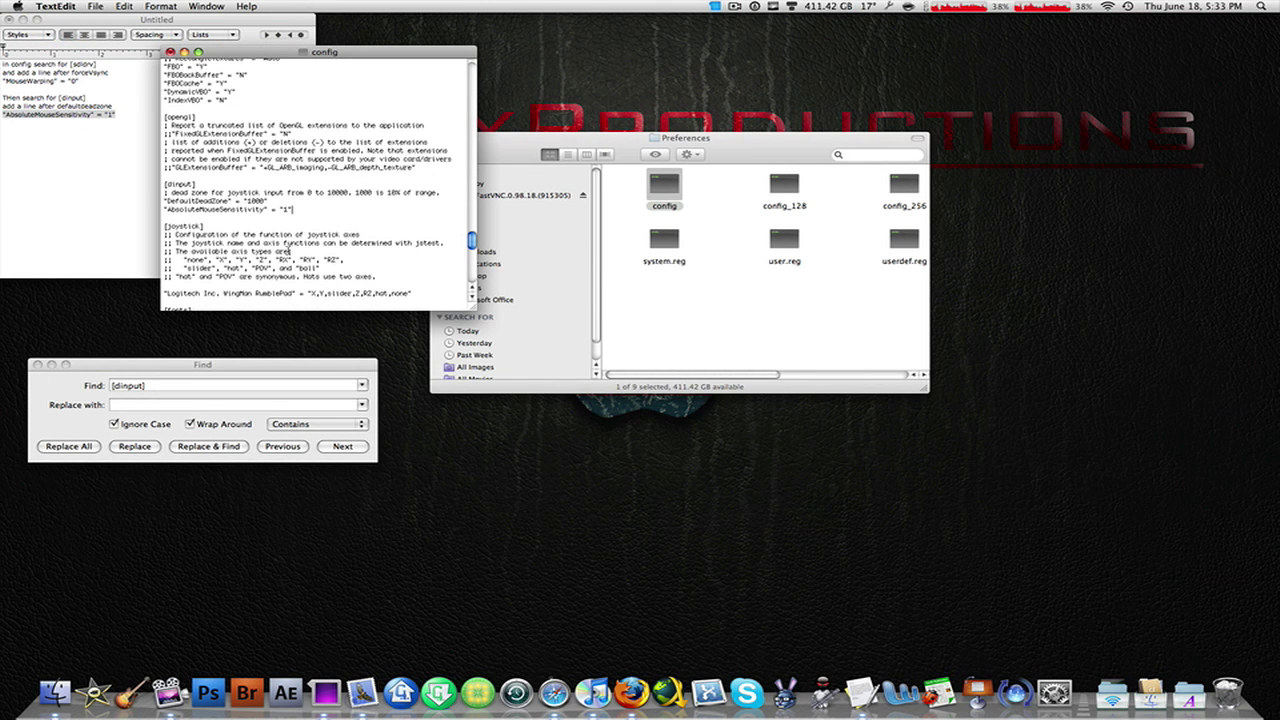
{"action": "key", "text": "super+s"}
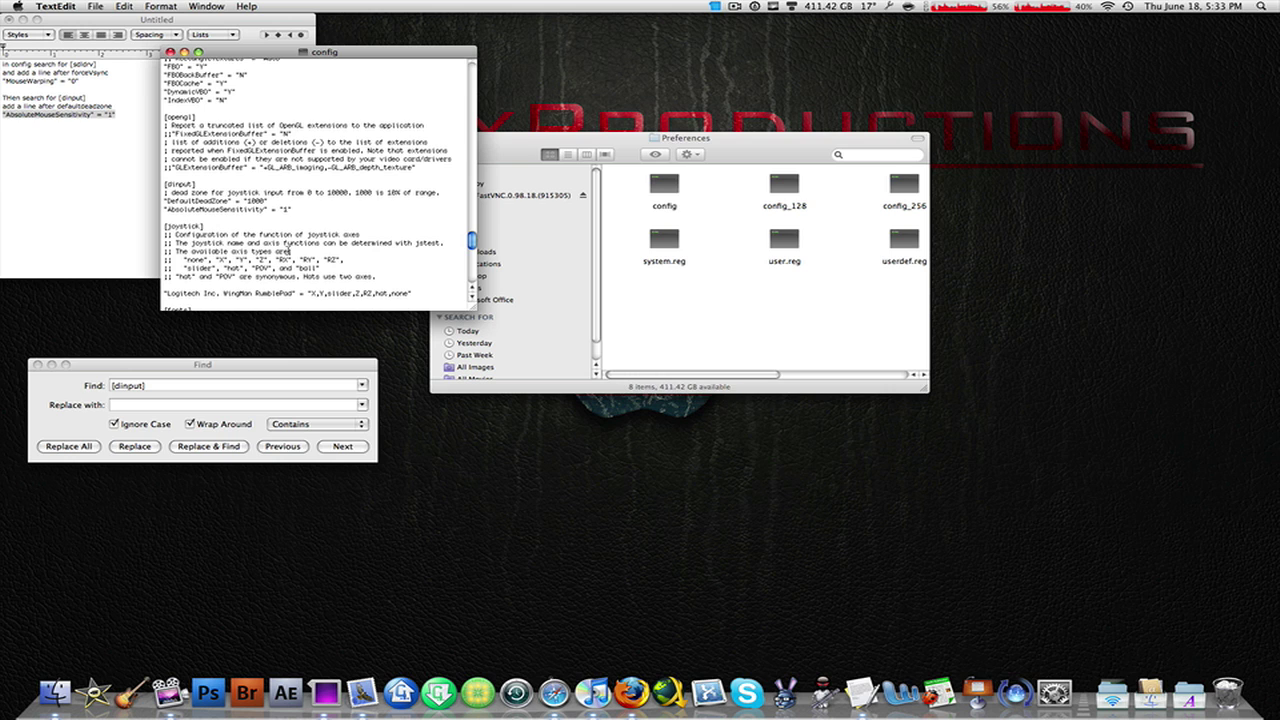
- Close the config document and Preferences window, leave the notes unsaved, and put TextEdit away
{"action": "key", "text": "super+w"}
{"action": "key", "text": "super+w"}
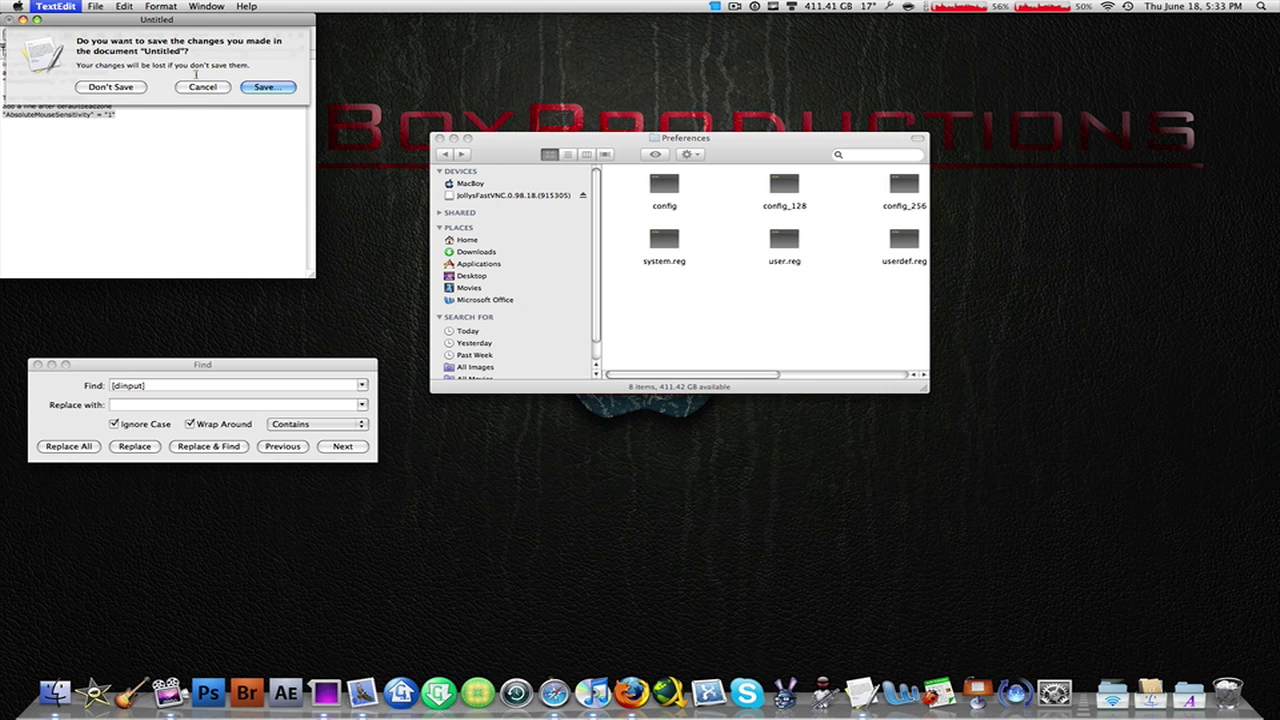
{"action": "left_click", "coordinate": [203, 88]}
{"action": "left_click", "coordinate": [697, 289]}
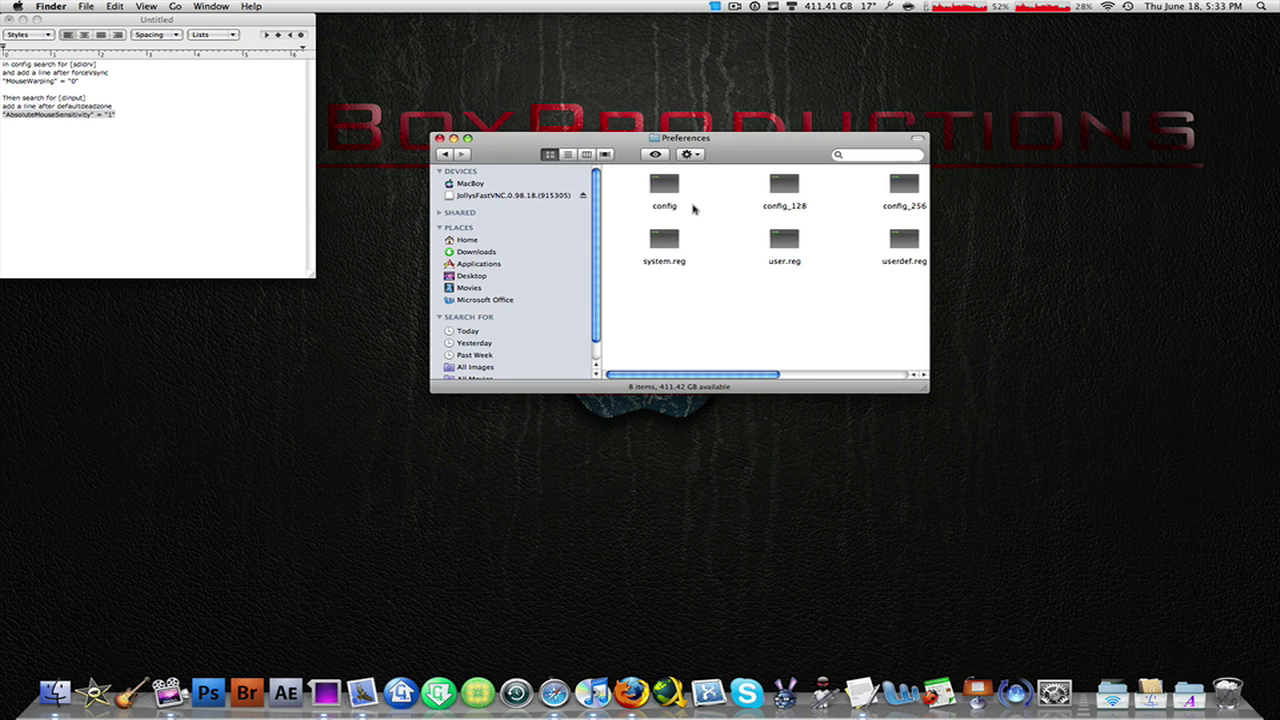
{"action": "key", "text": "super+w"}
{"action": "left_click", "coordinate": [241, 214]}
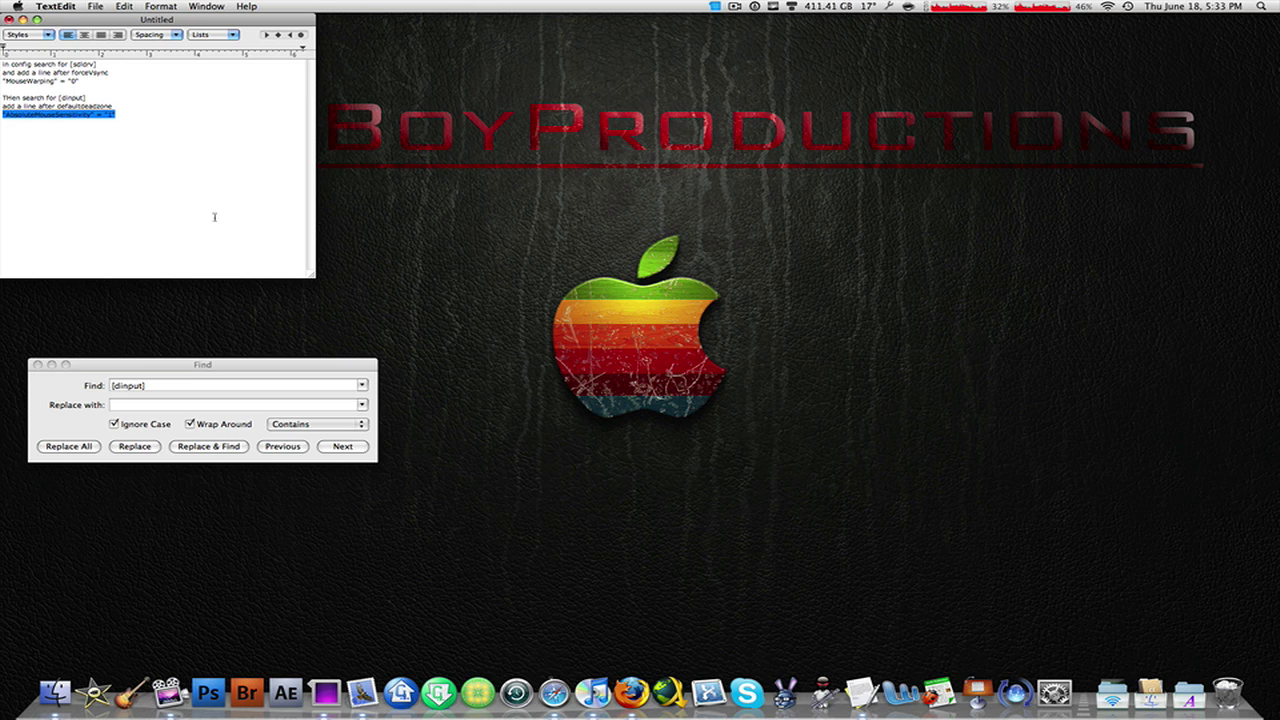
{"action": "key", "text": "super+h"}
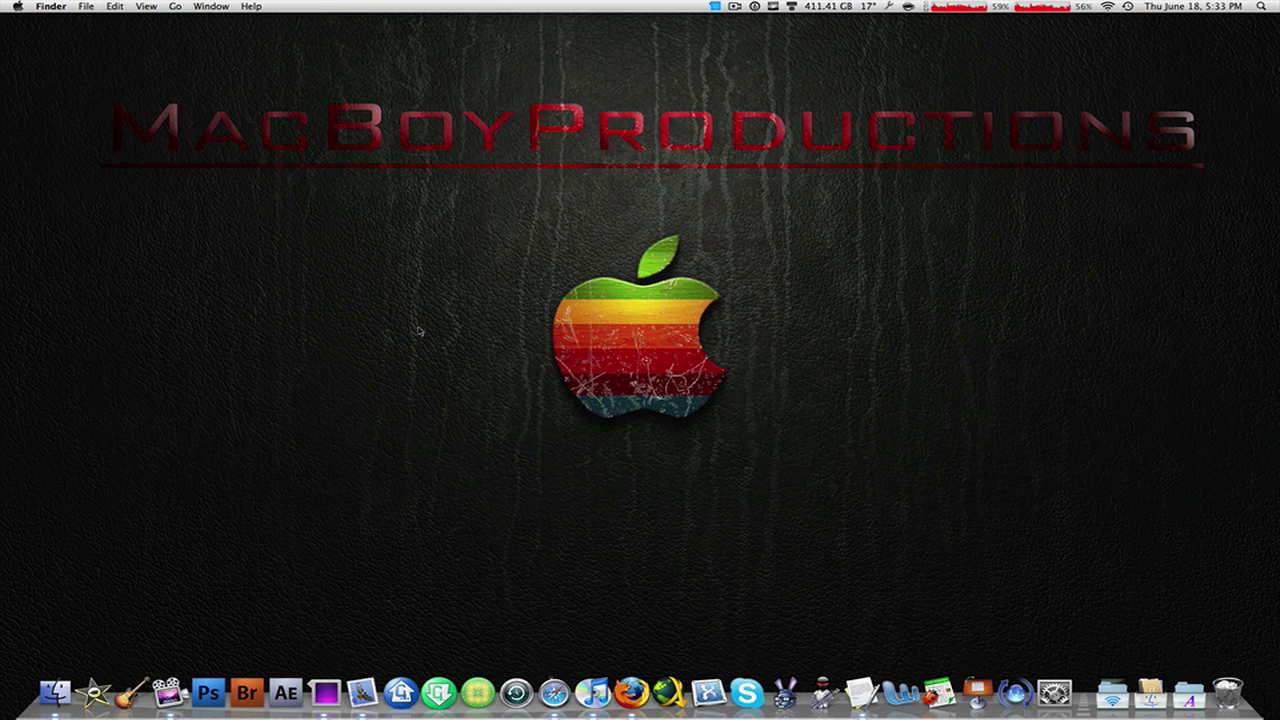